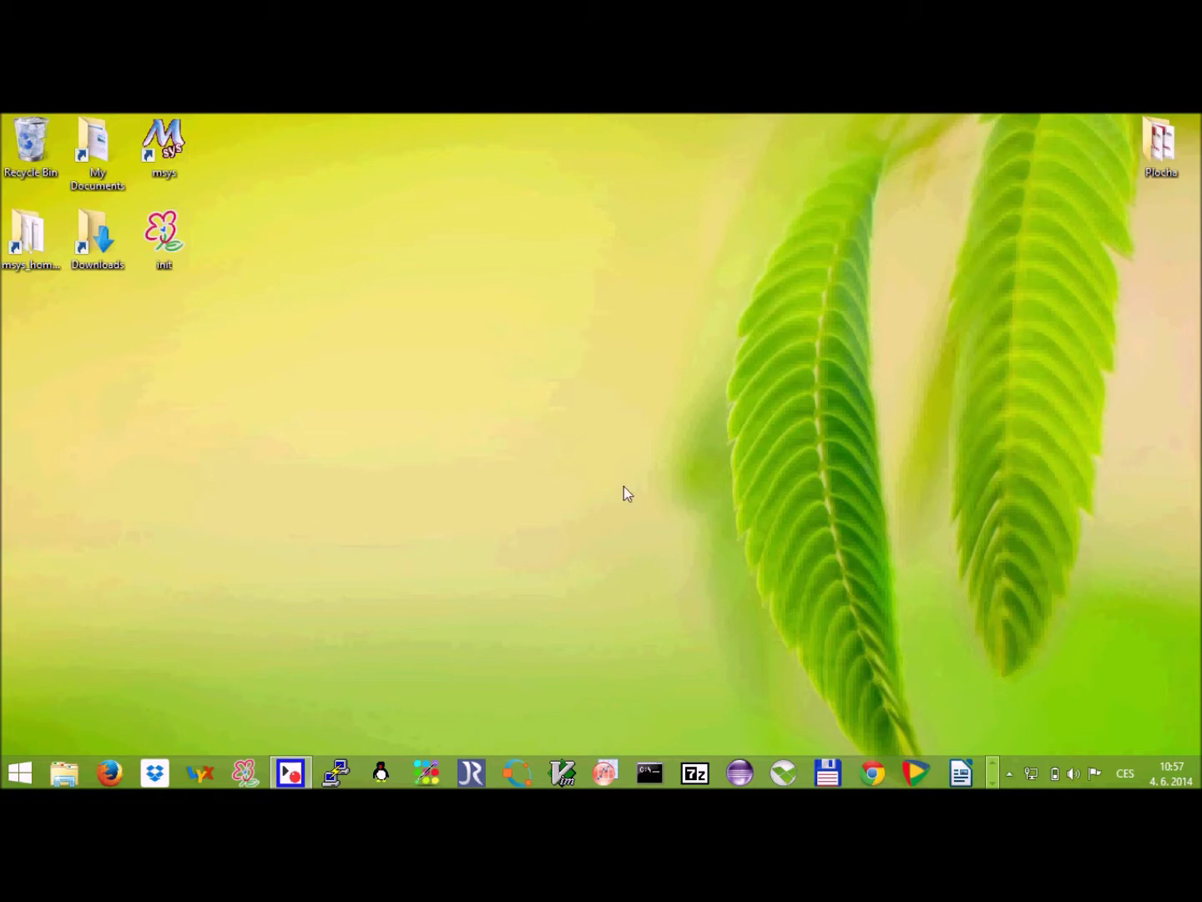
- Scroll the taskbar toolbar to show the running-programs row with Firefox
click(992, 782)
- Restore Firefox and go to the GNU Octave download page
click(992, 782)
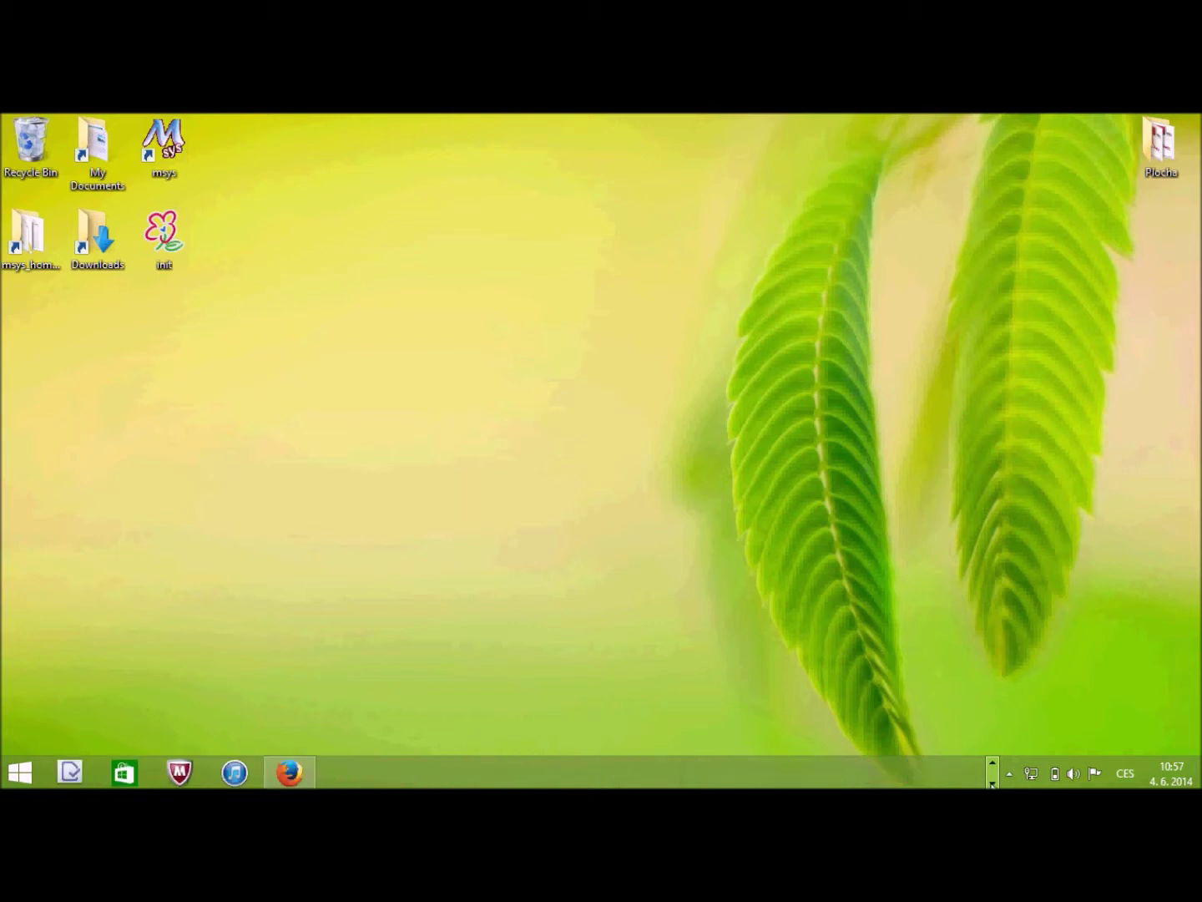
click(312, 735)
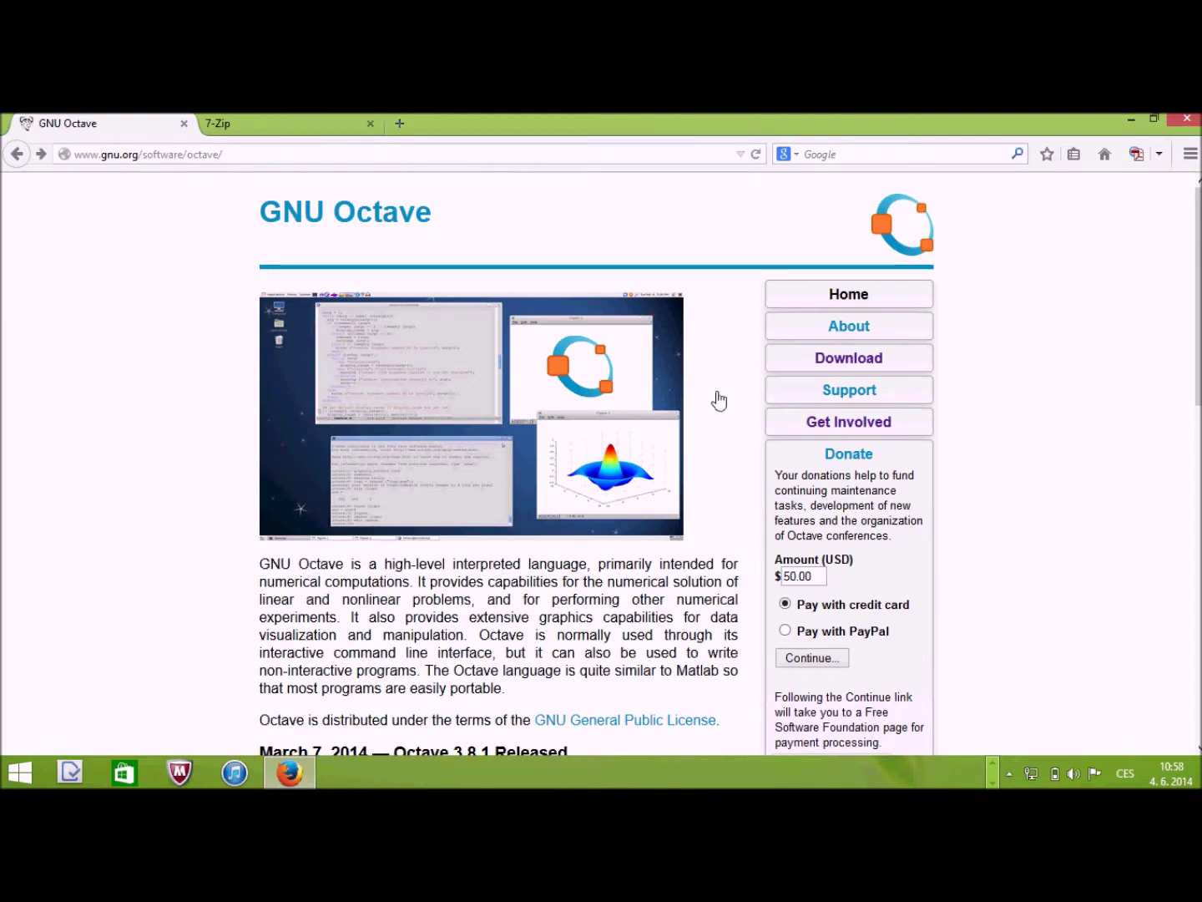
click(848, 367)
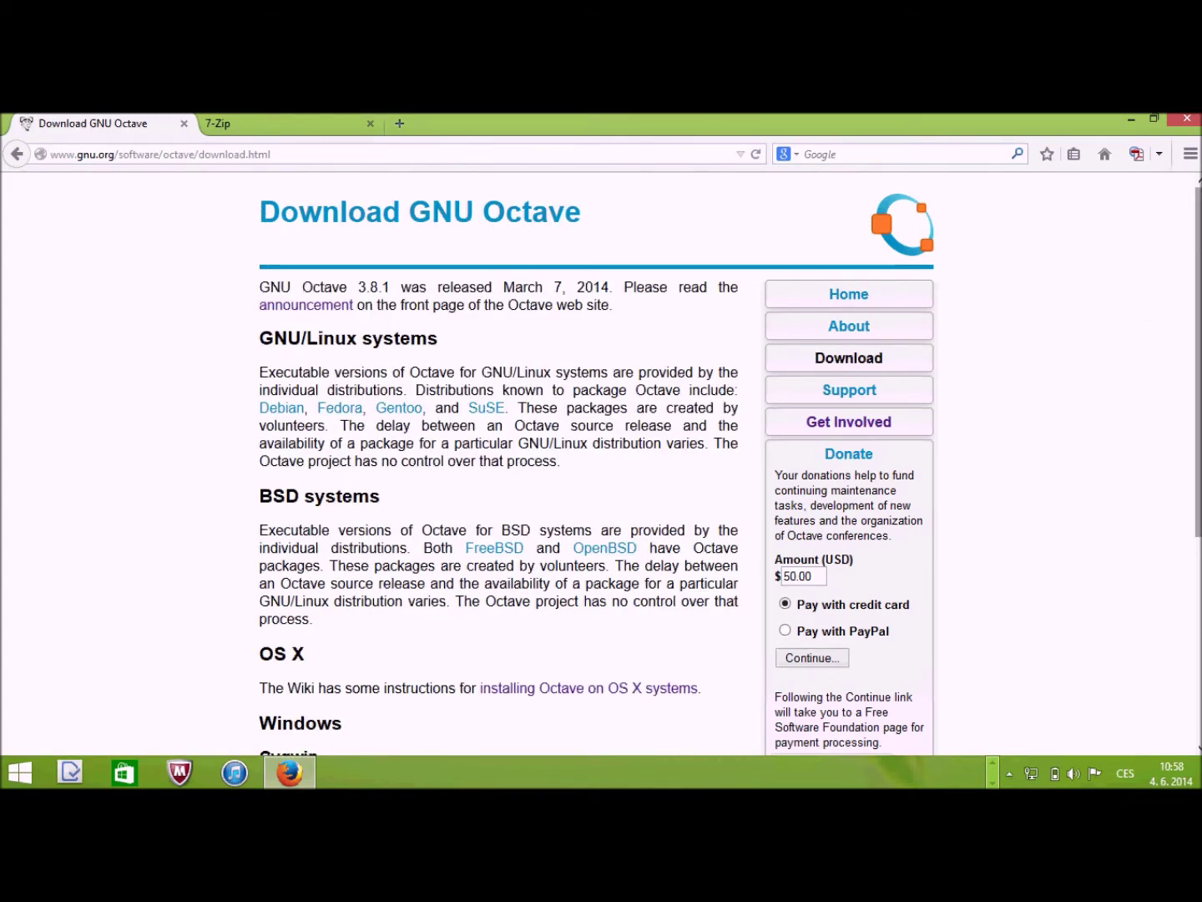
- Follow the Windows installation wiki guide to the Octave Forge 3.6.4 MinGW file listing
drag(1199, 351, 1199, 351)
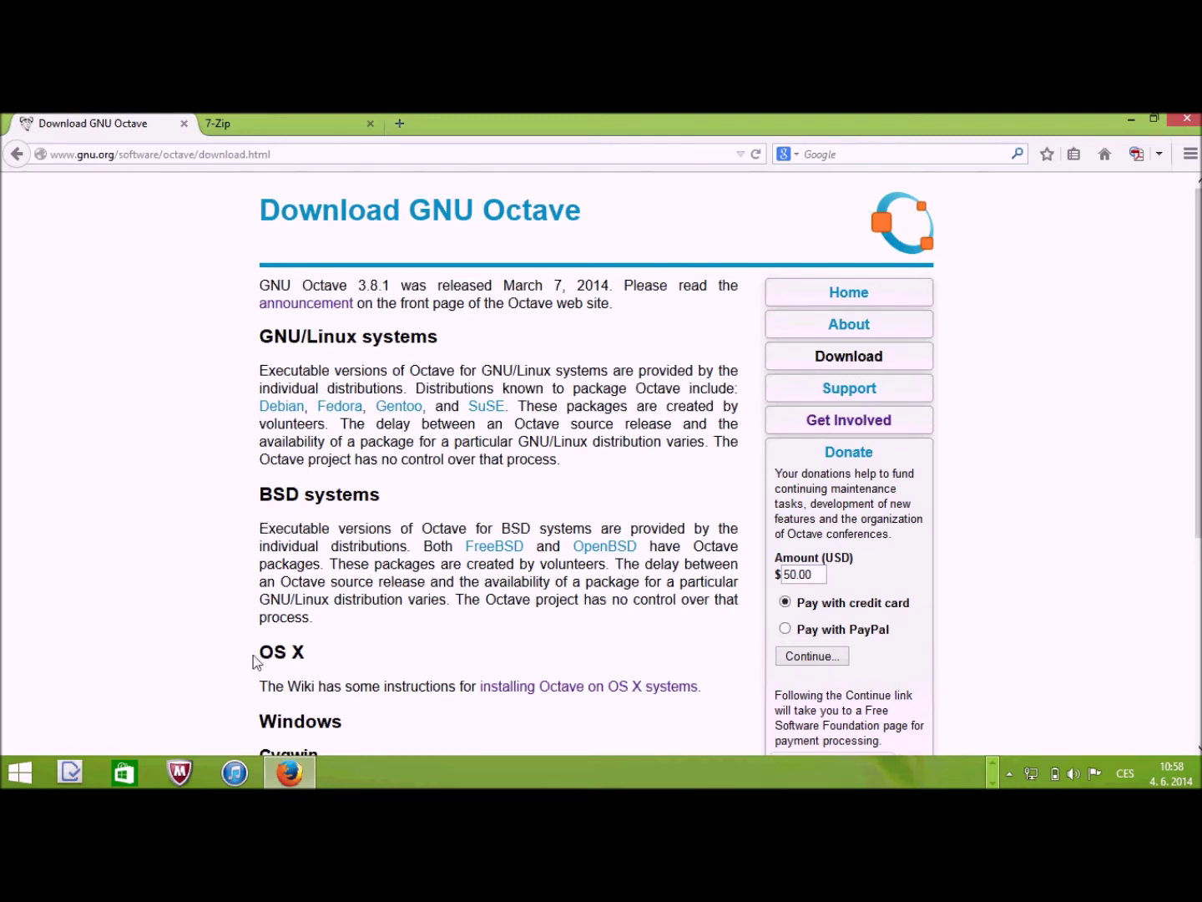
scroll(1199, 359, down, 2)
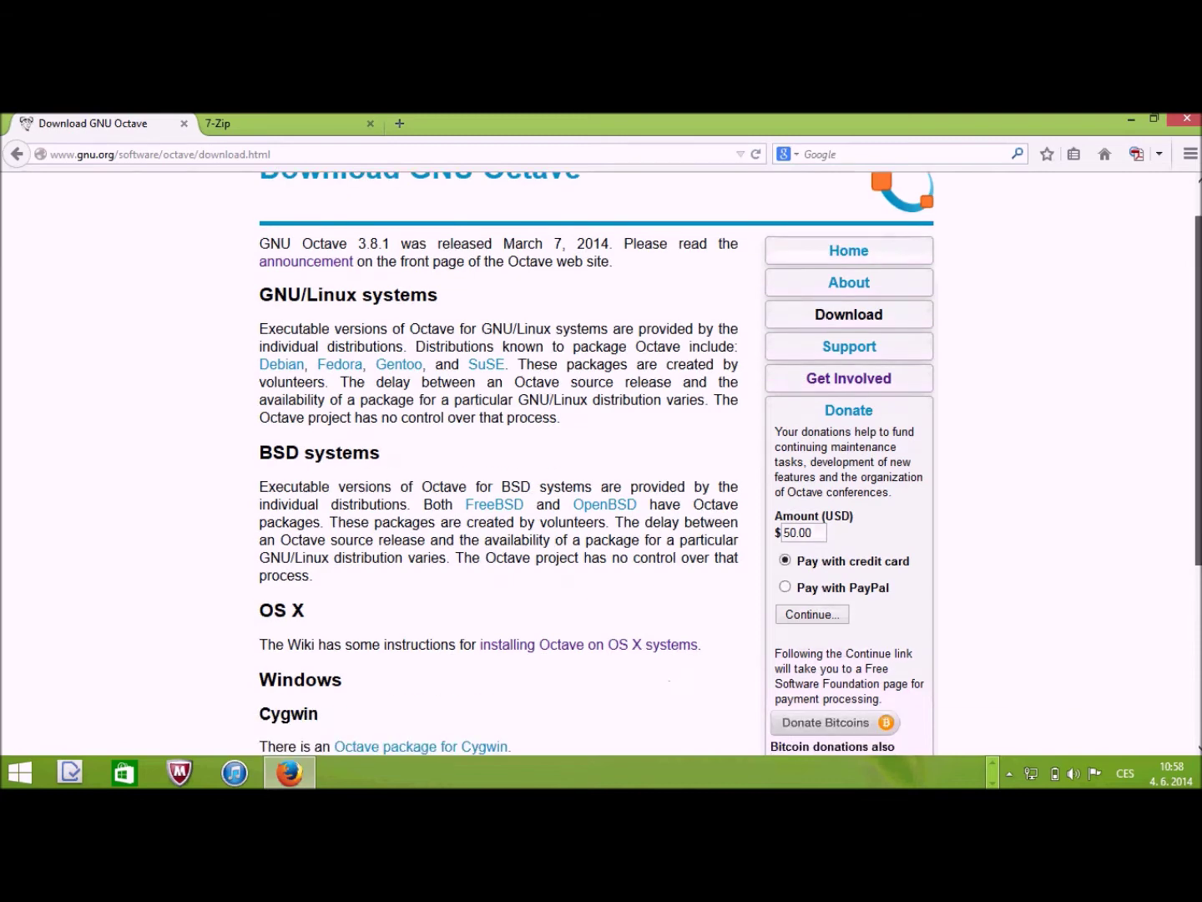
scroll(1198, 377, down, 5)
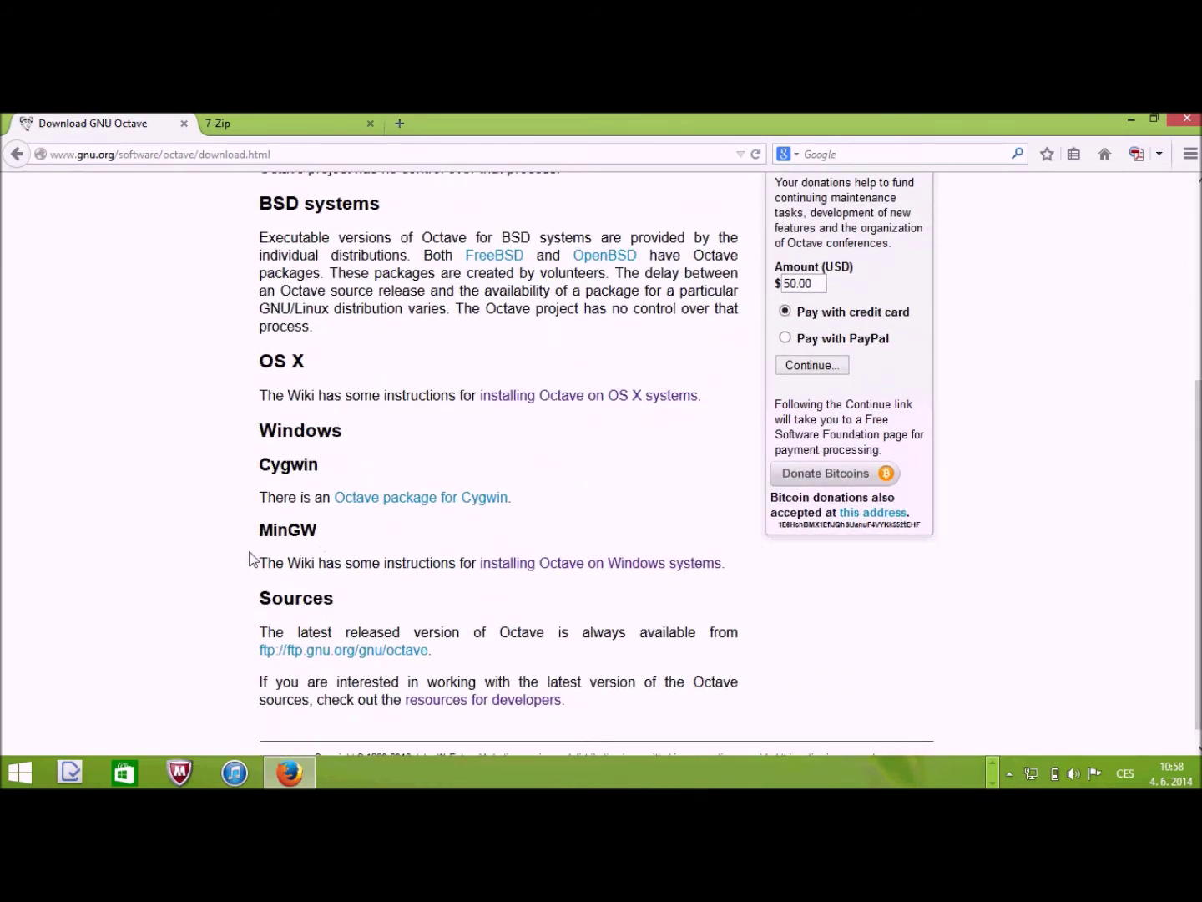
click(616, 571)
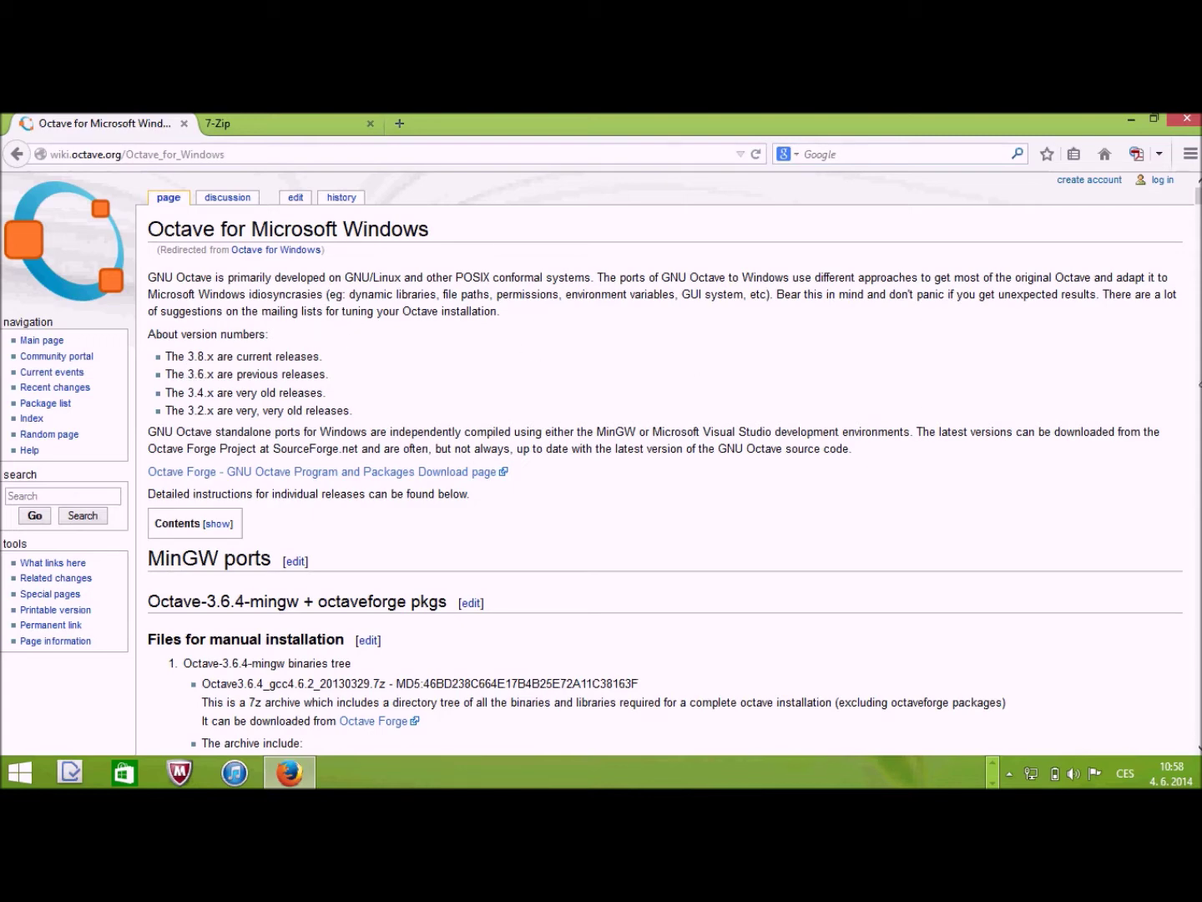
scroll(734, 301, down, 5)
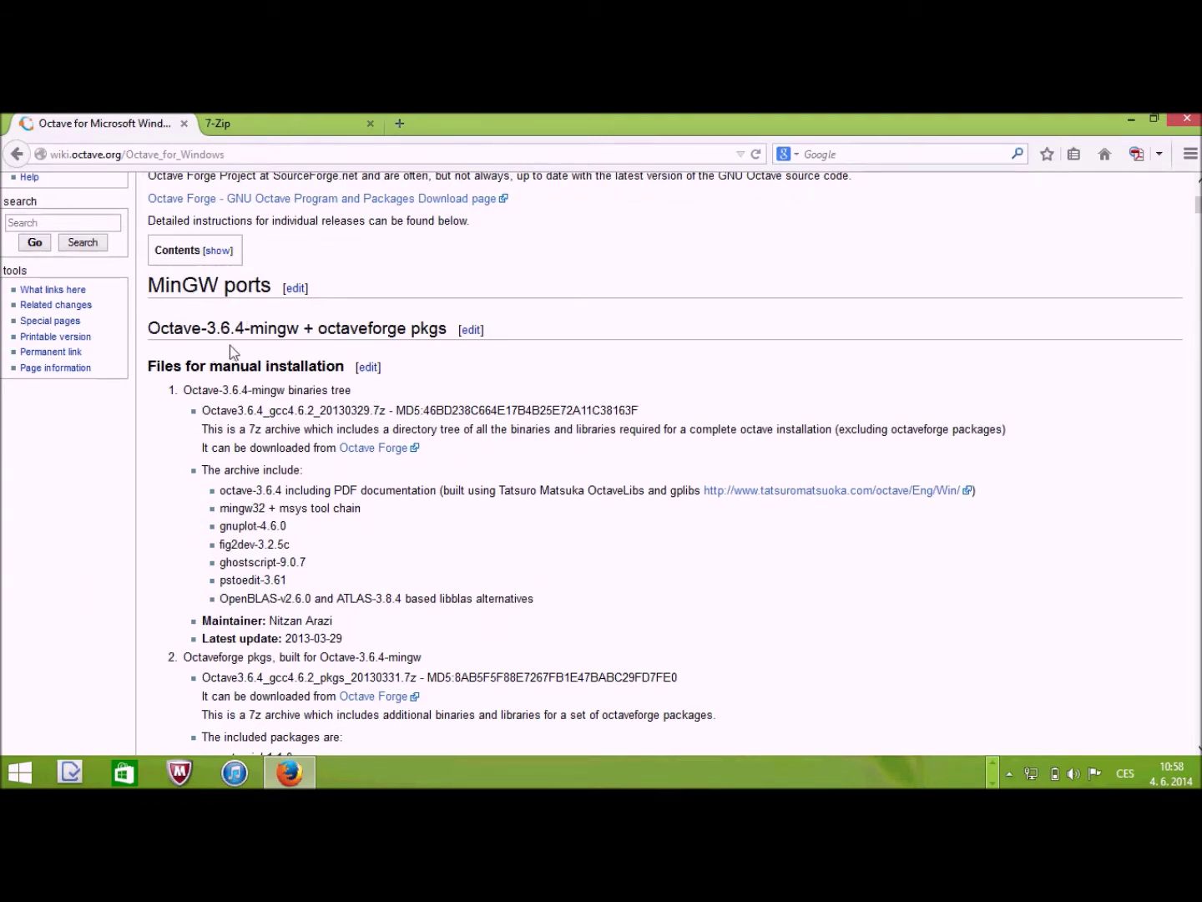
click(368, 452)
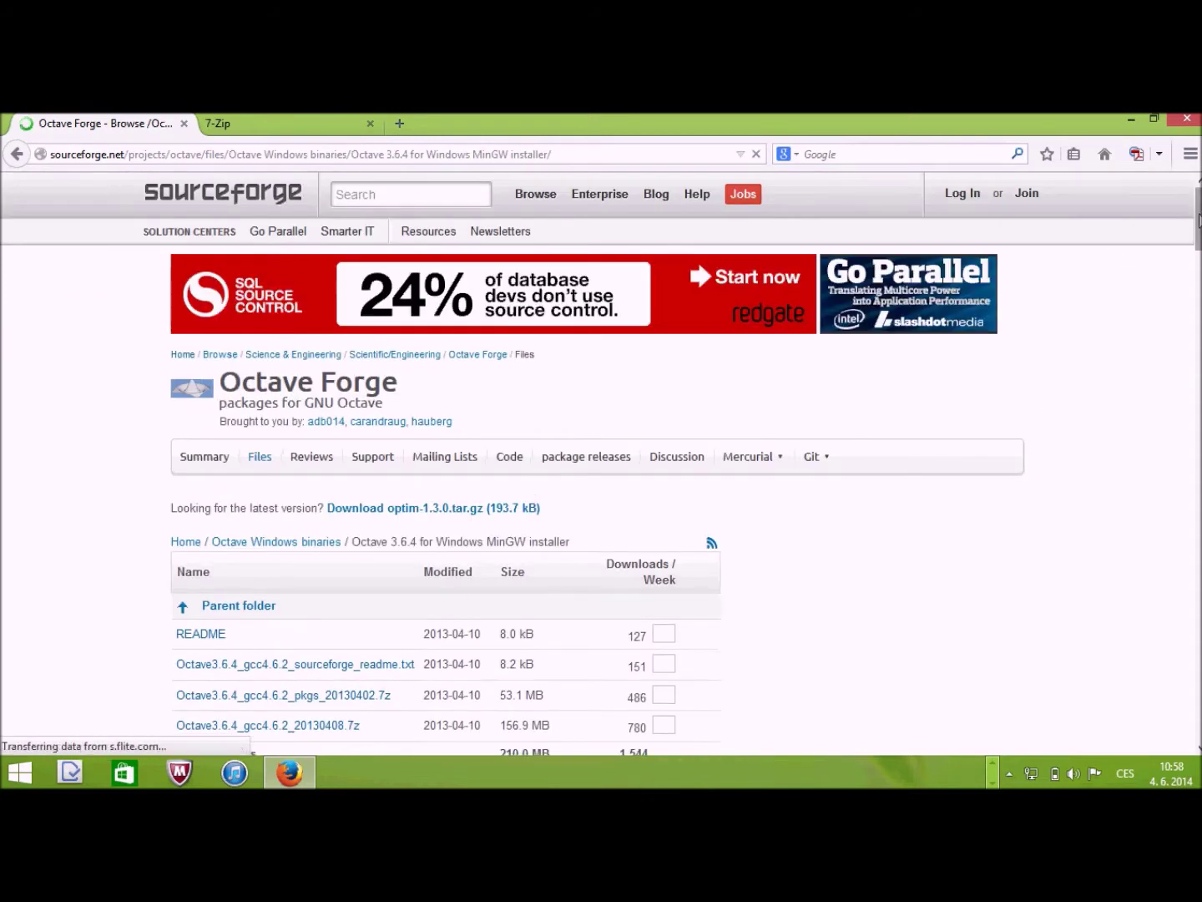
- Start downloading Octave3.6.4_gcc4.6.2_20130408.7z from SourceForge and dismiss the save prompt
scroll(1200, 248, down, 6)
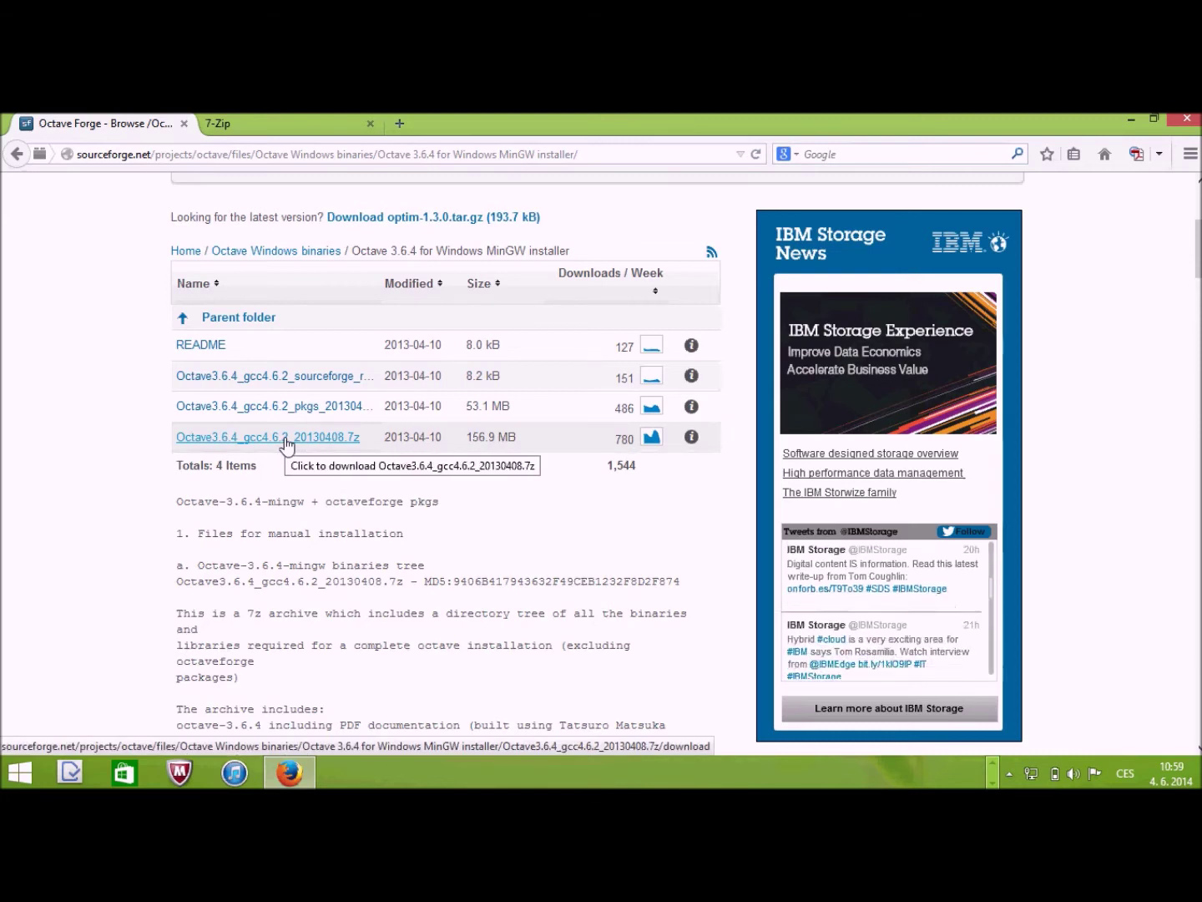
click(286, 439)
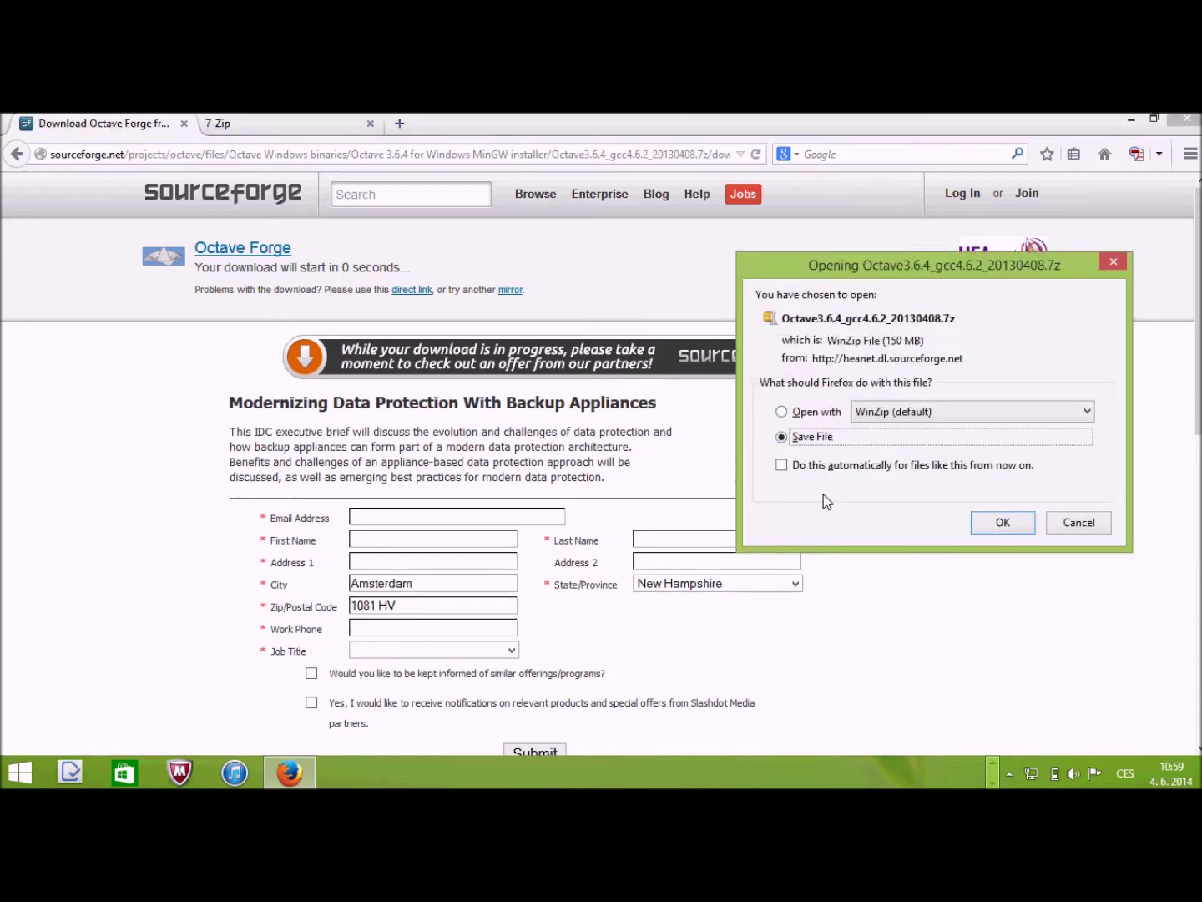
click(1077, 525)
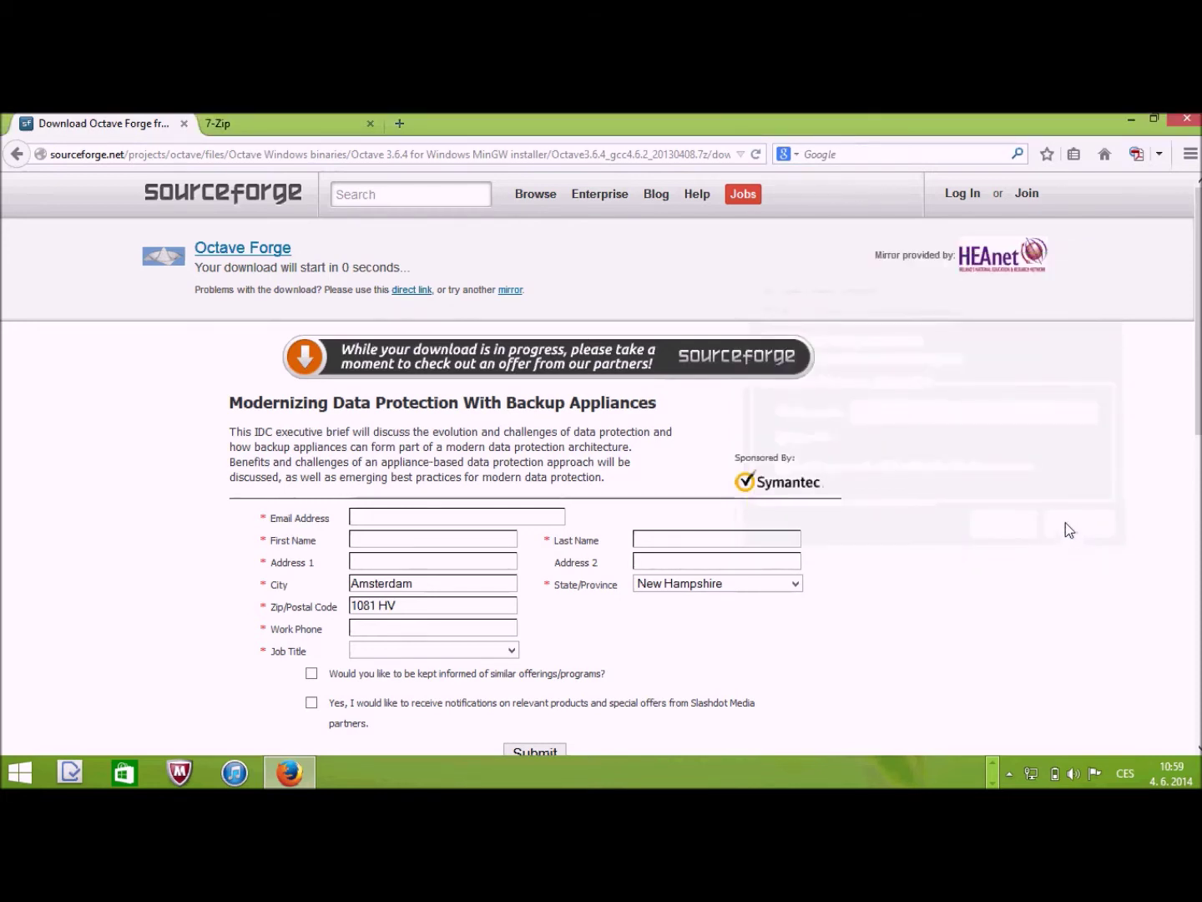
- Open the README file from the Downloads folder in Notepad
click(1130, 119)
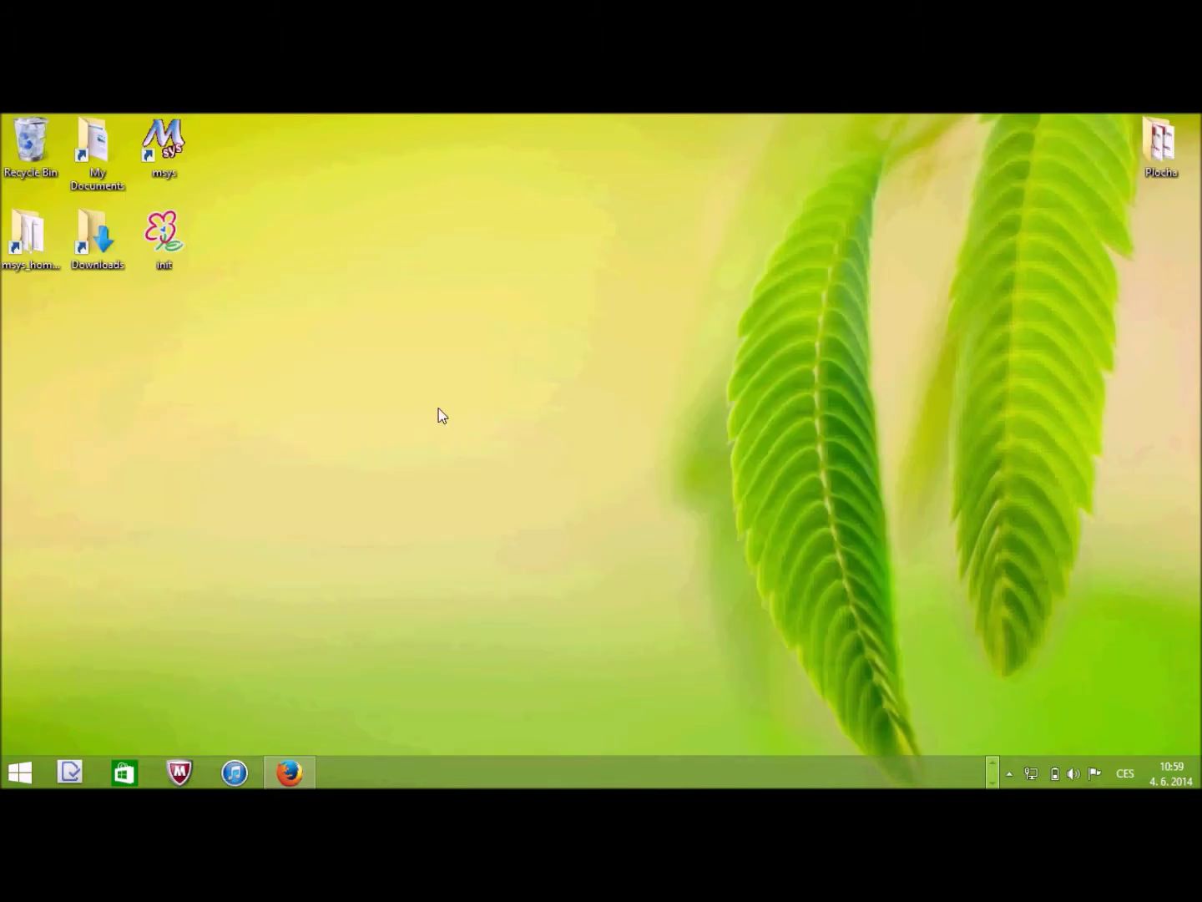
double_click(102, 229)
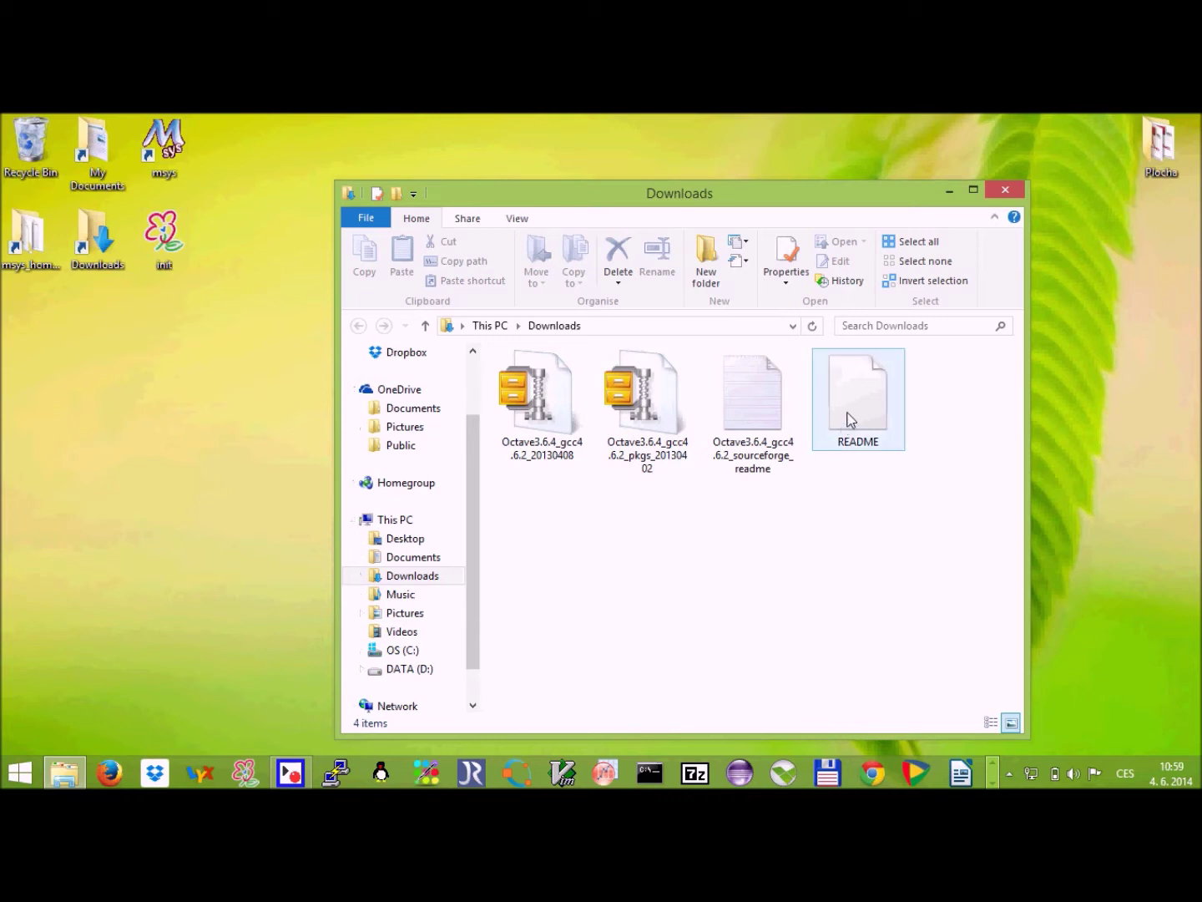
double_click(848, 419)
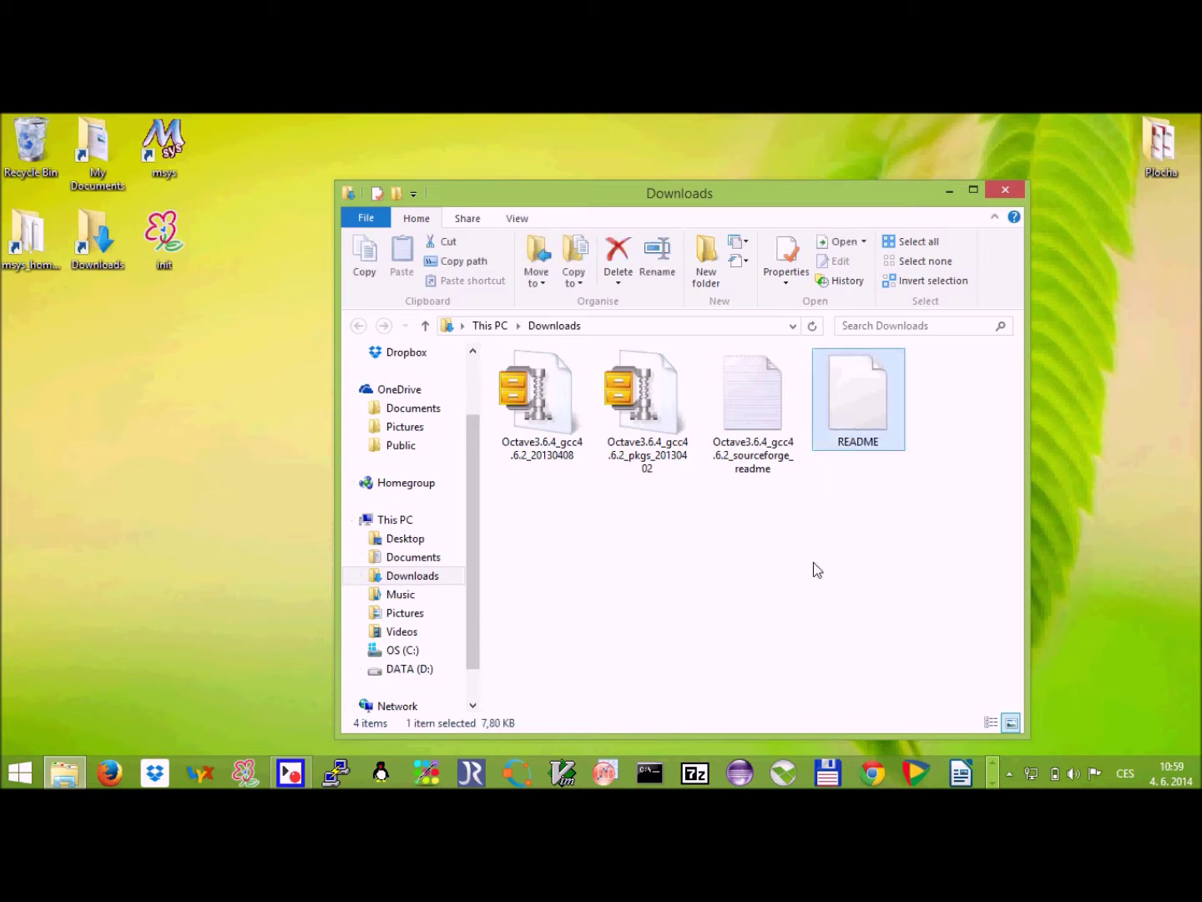
drag(743, 381, 734, 454)
click(513, 517)
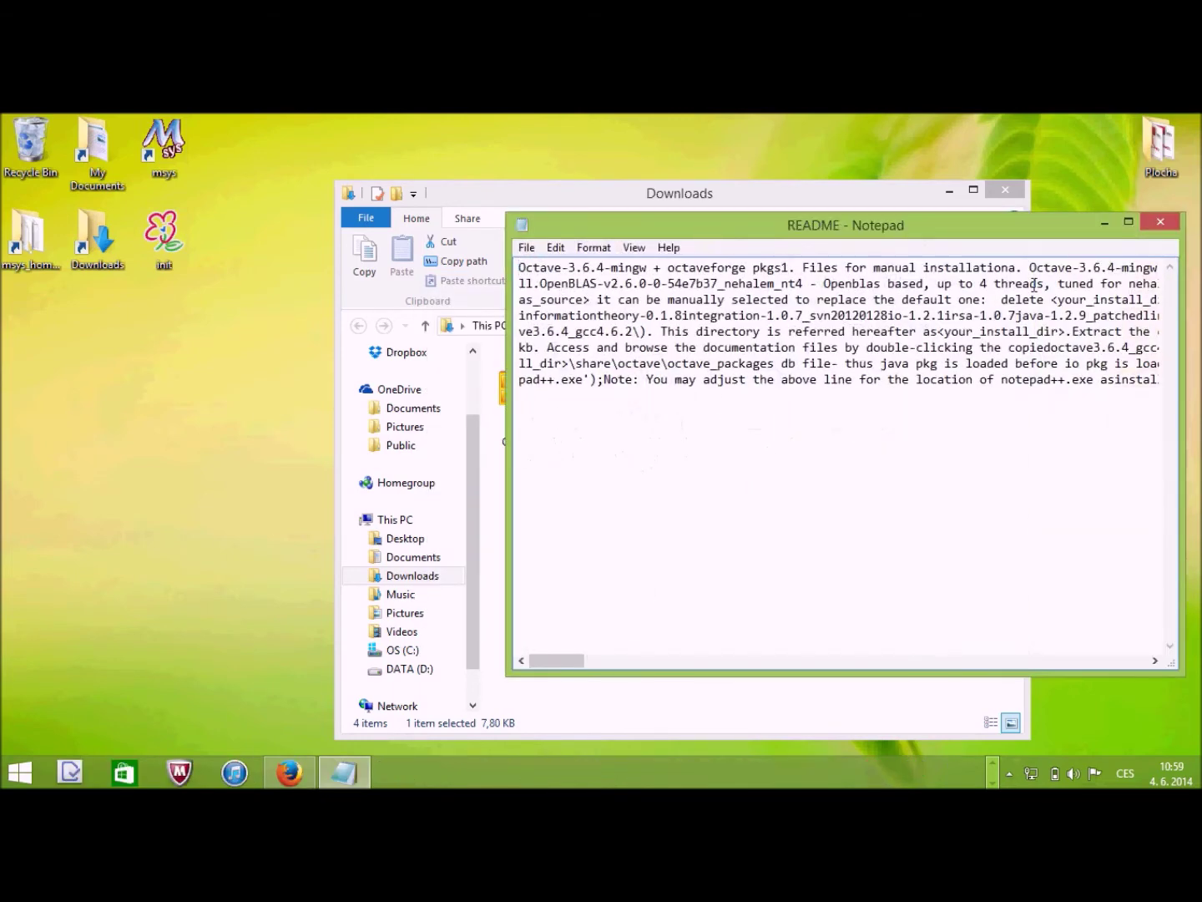
- Open Octave3.6.4_gcc4.6.2_sourceforge_readme and scroll to its manual installation section
drag(567, 660, 513, 642)
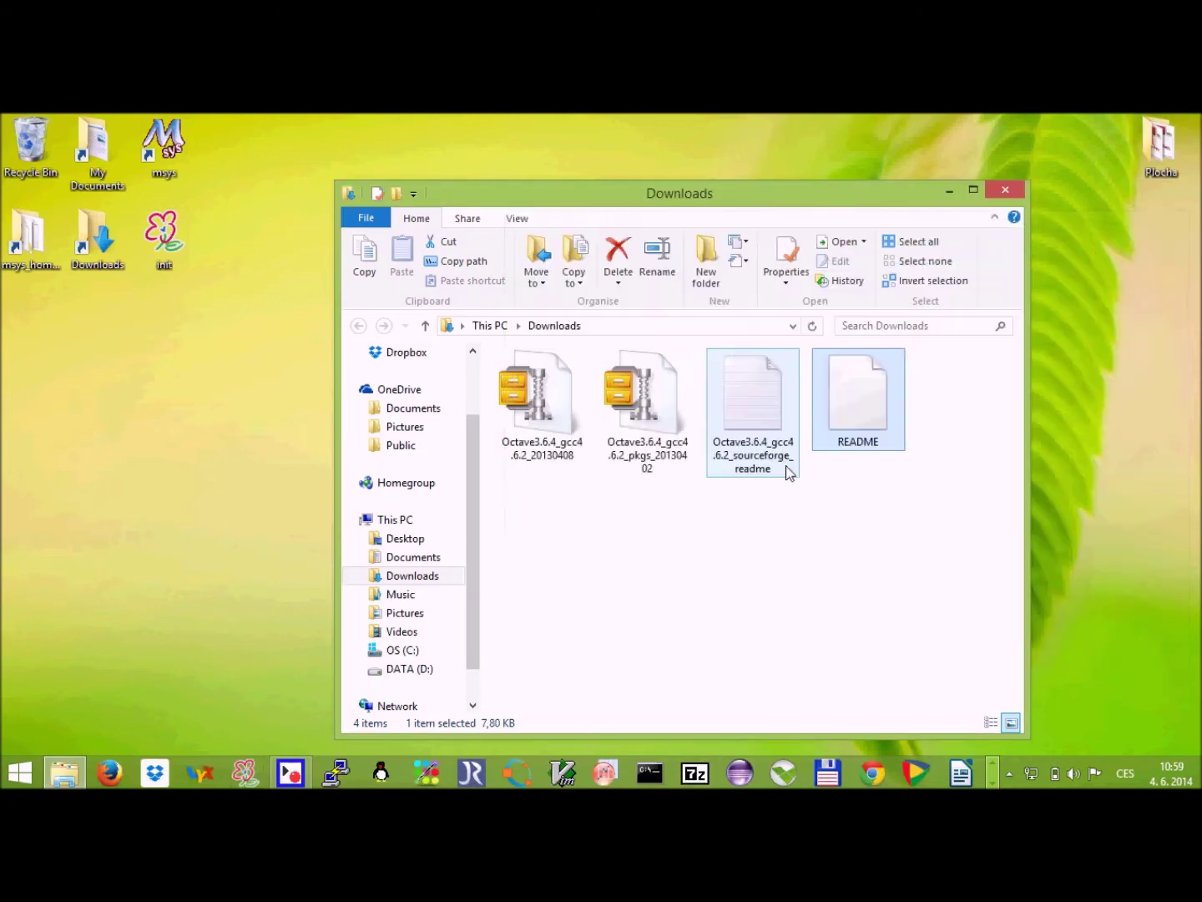
double_click(764, 422)
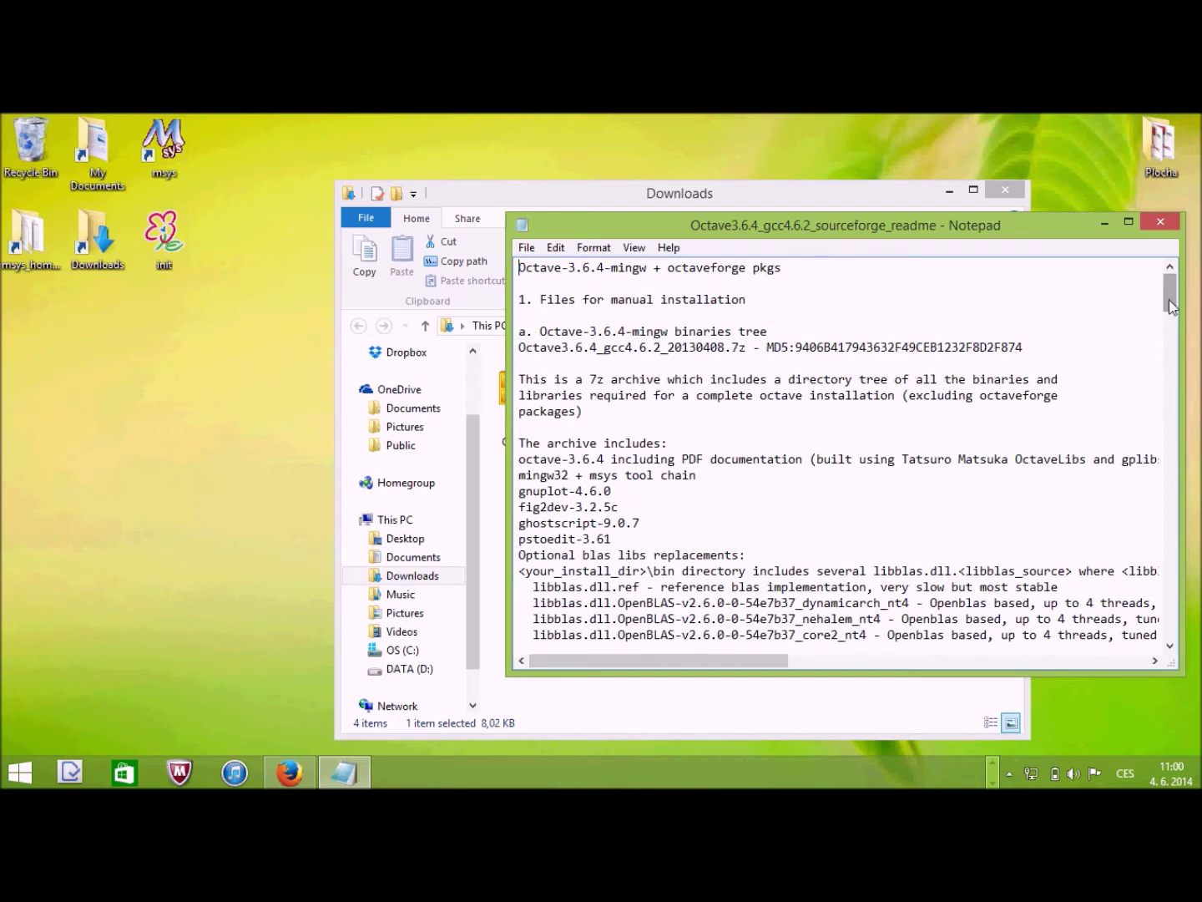
scroll(1172, 313, down, 1)
drag(1171, 313, 1180, 500)
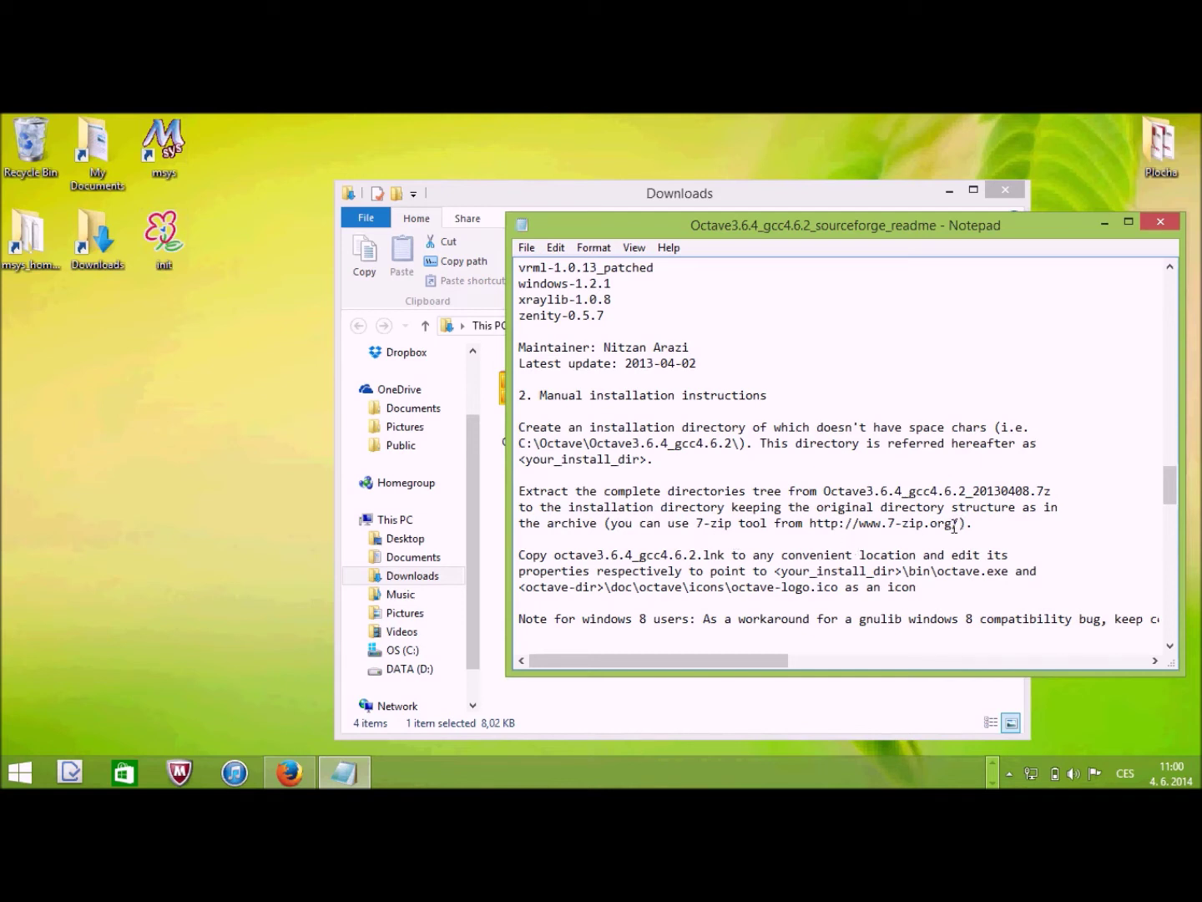
click(289, 773)
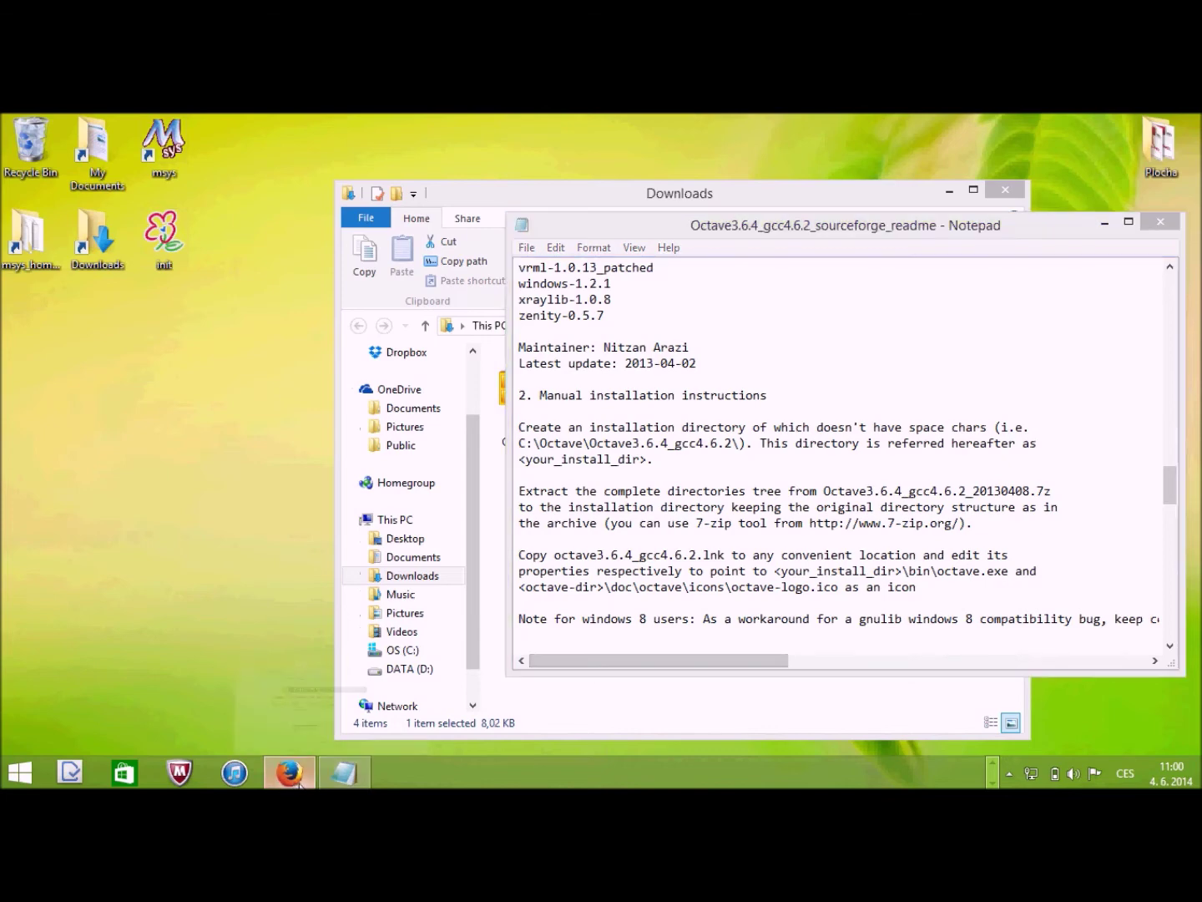
click(274, 127)
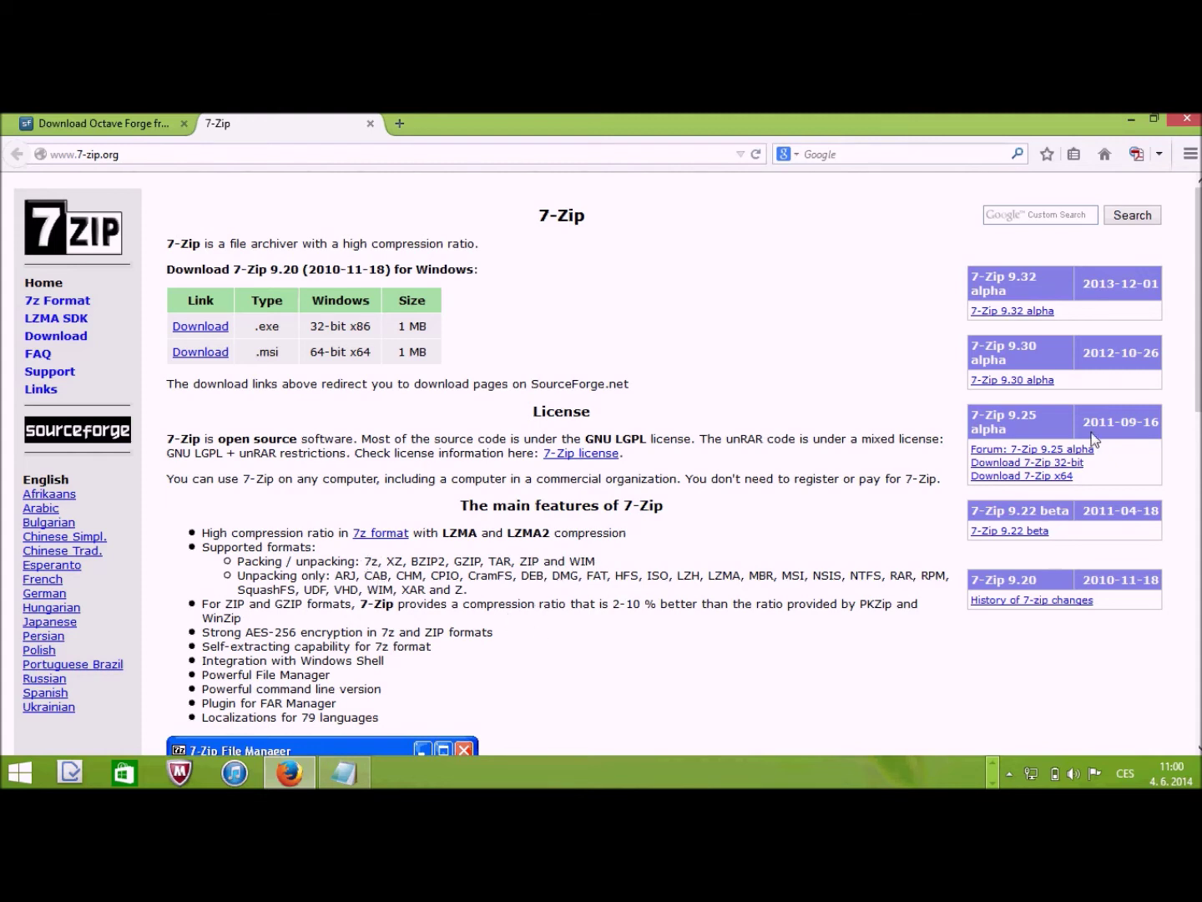
drag(1191, 351, 1191, 684)
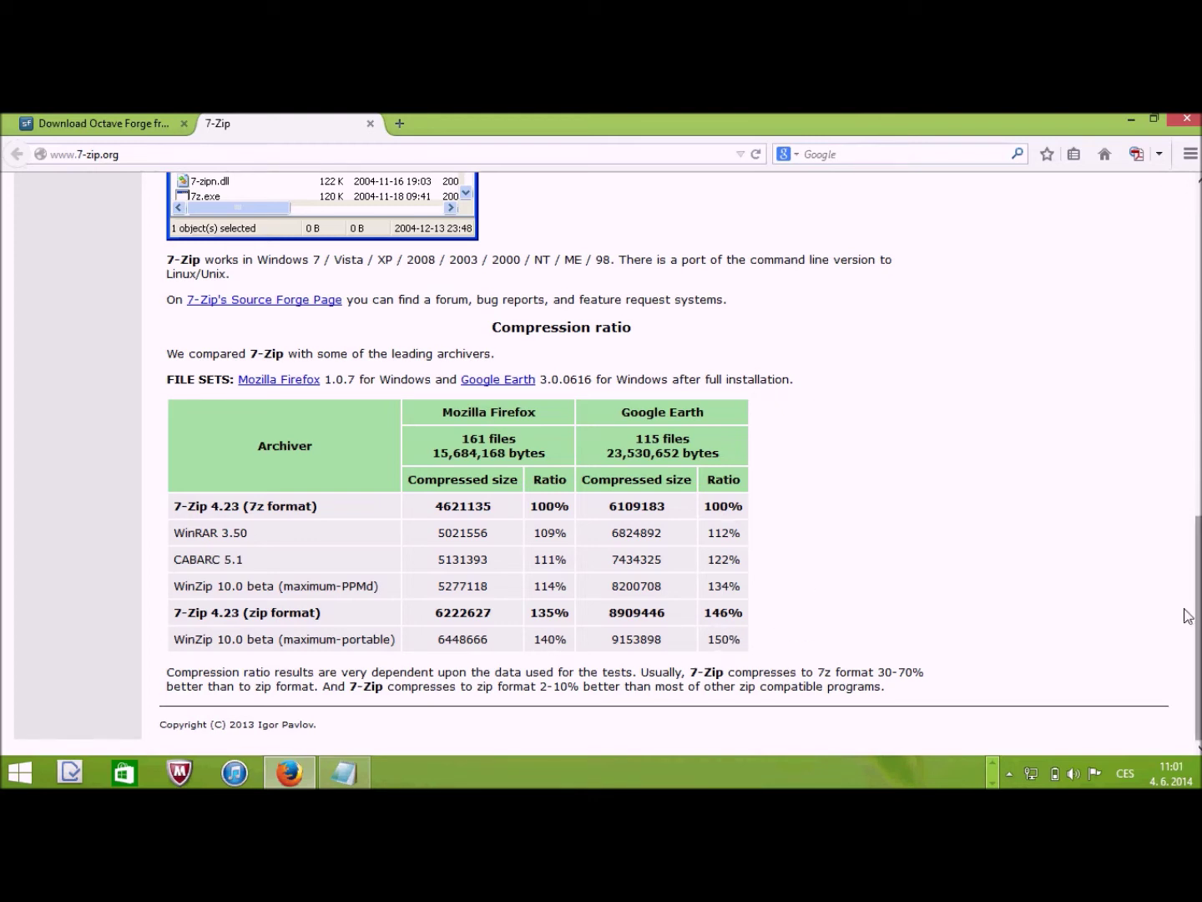
drag(1198, 627, 1198, 300)
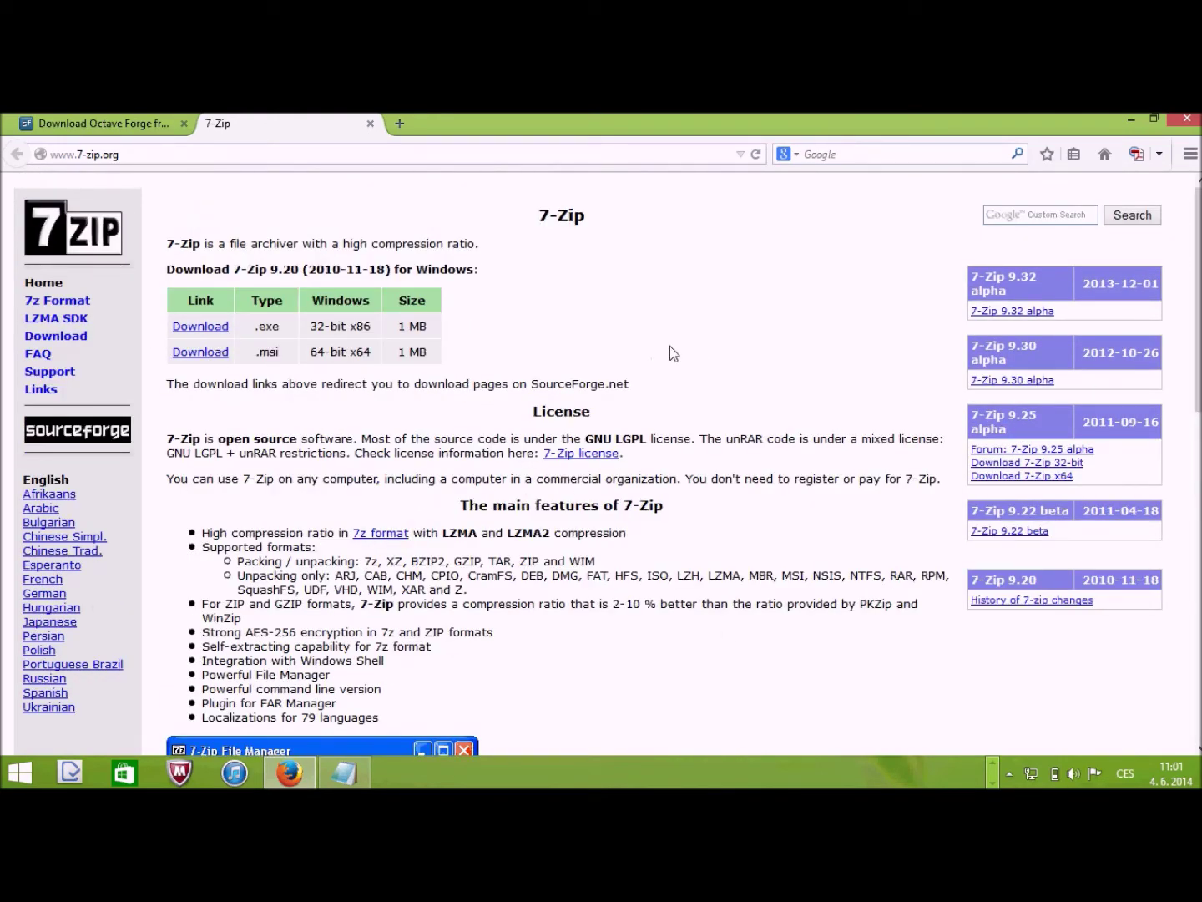
- Launch 7-Zip File Manager from the taskbar launcher row
click(1131, 118)
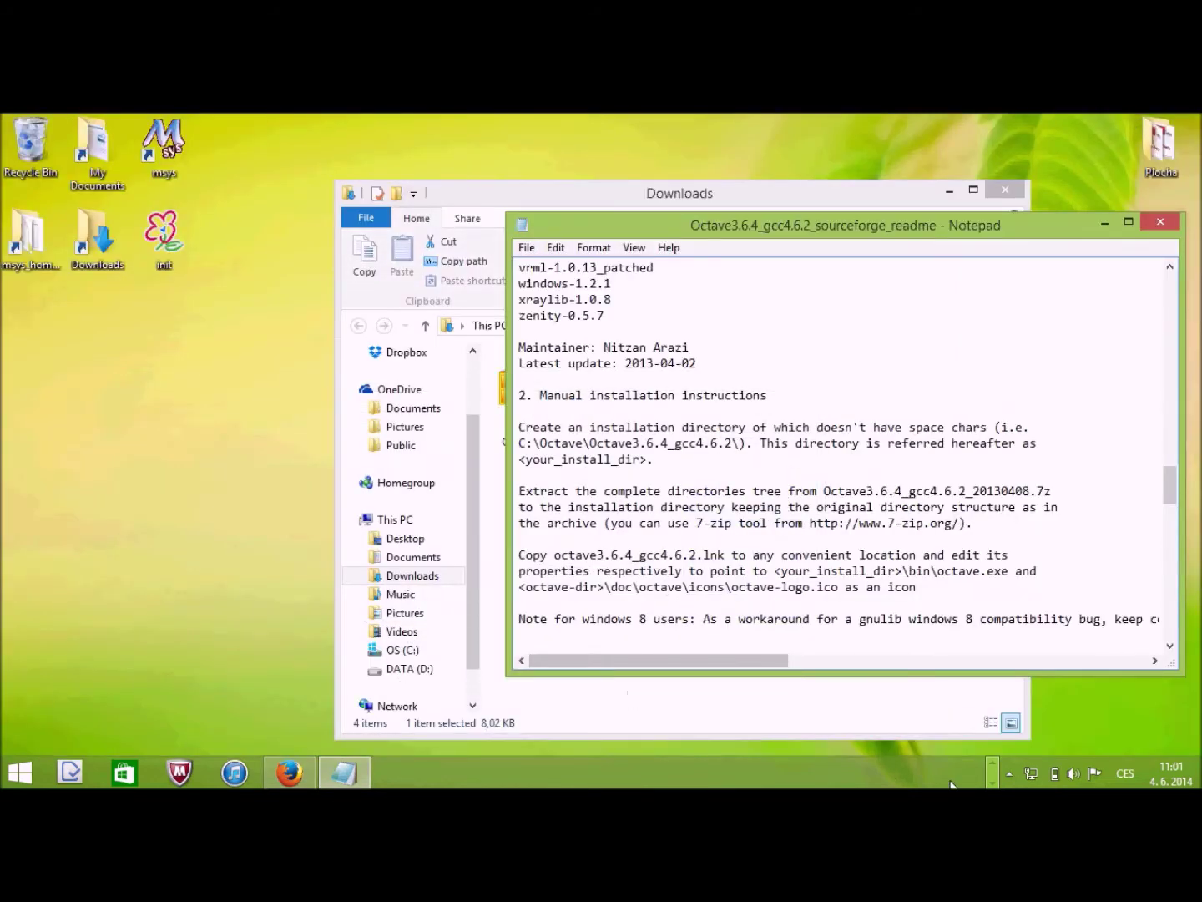
click(992, 764)
click(994, 760)
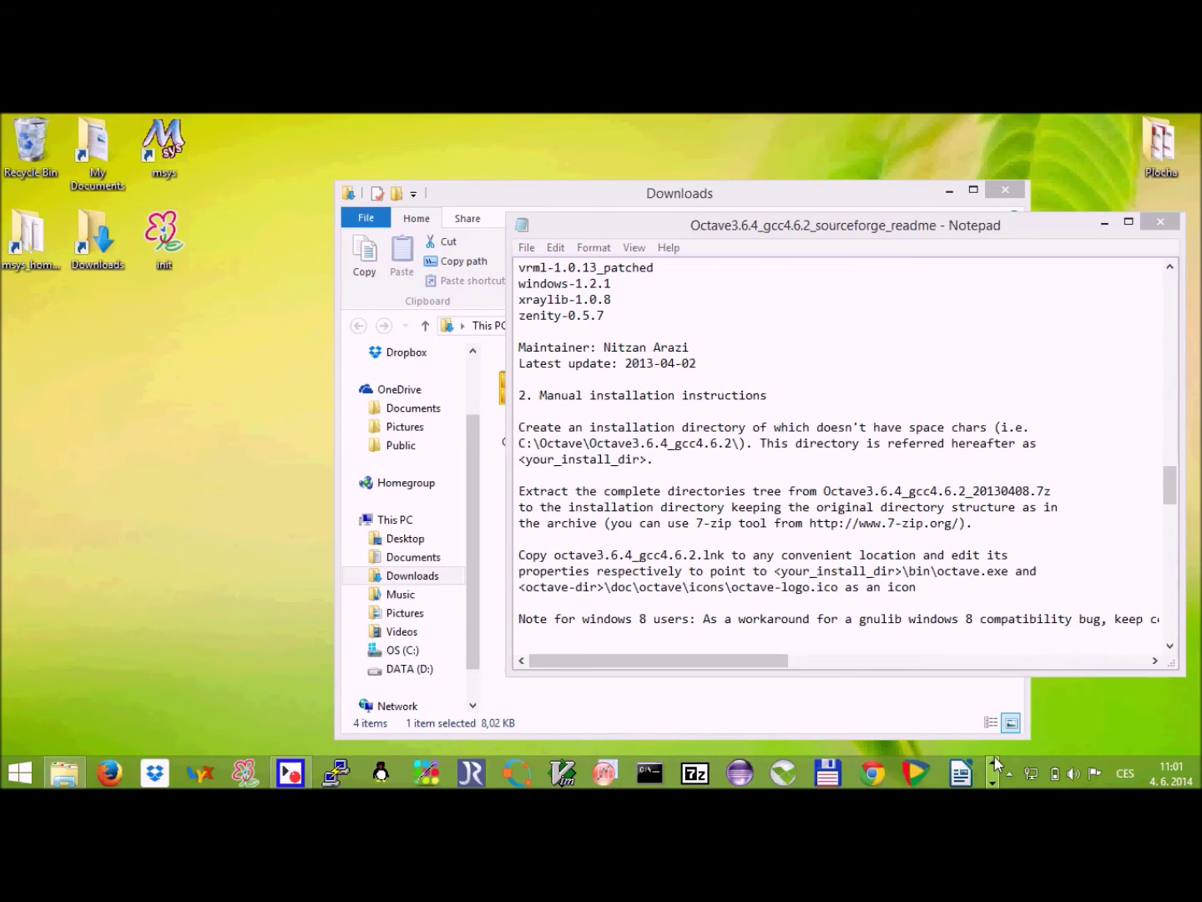
click(696, 773)
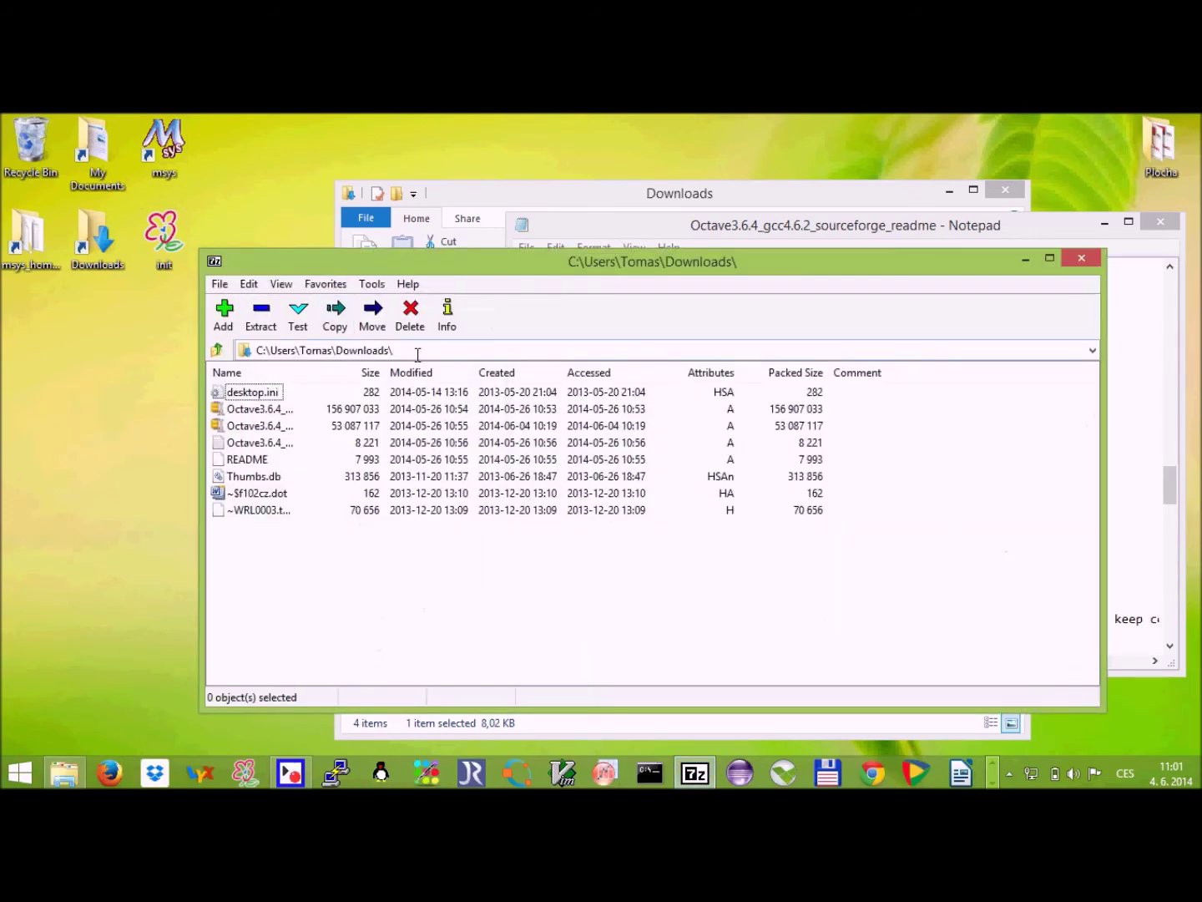
- Extract the 156 907 033-byte Octave3.6.4 archive in Downloads and close 7-Zip
click(258, 414)
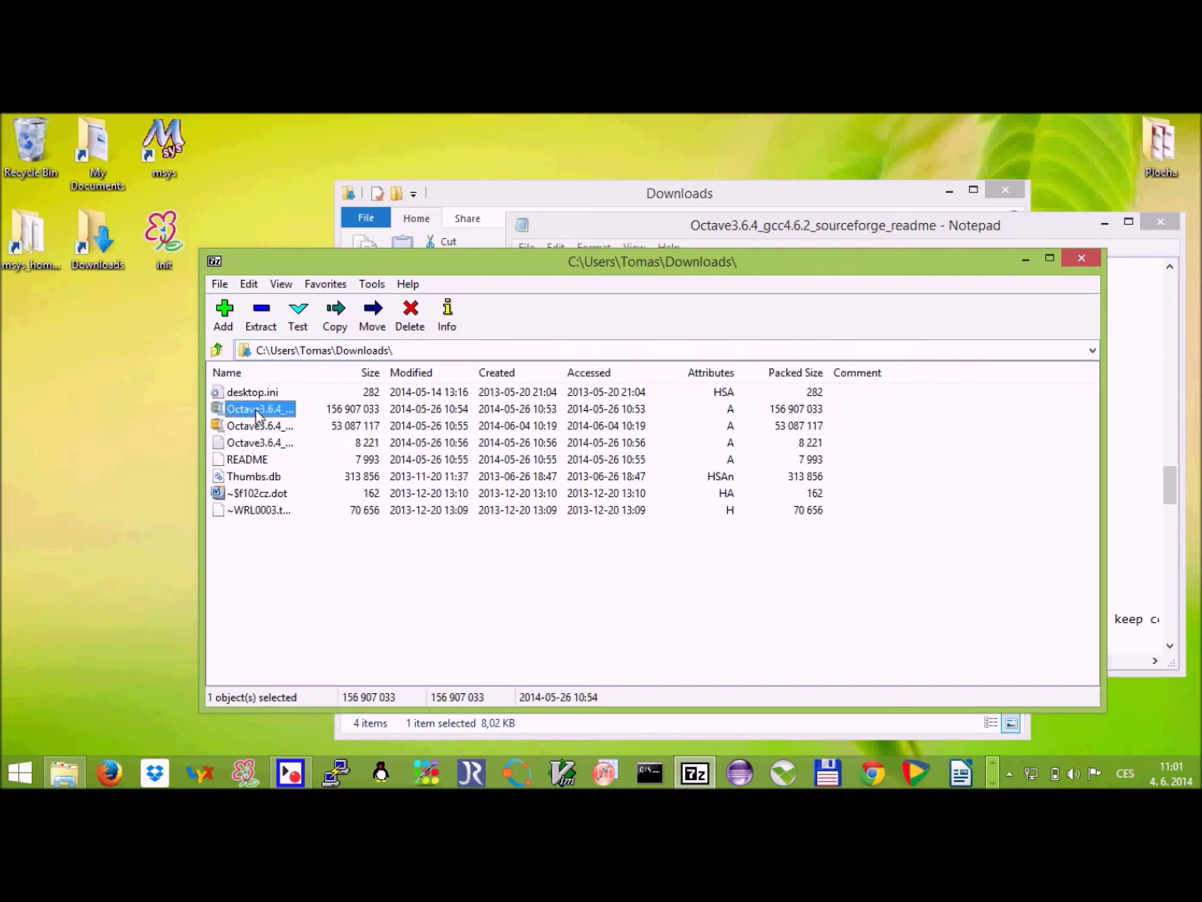
click(261, 313)
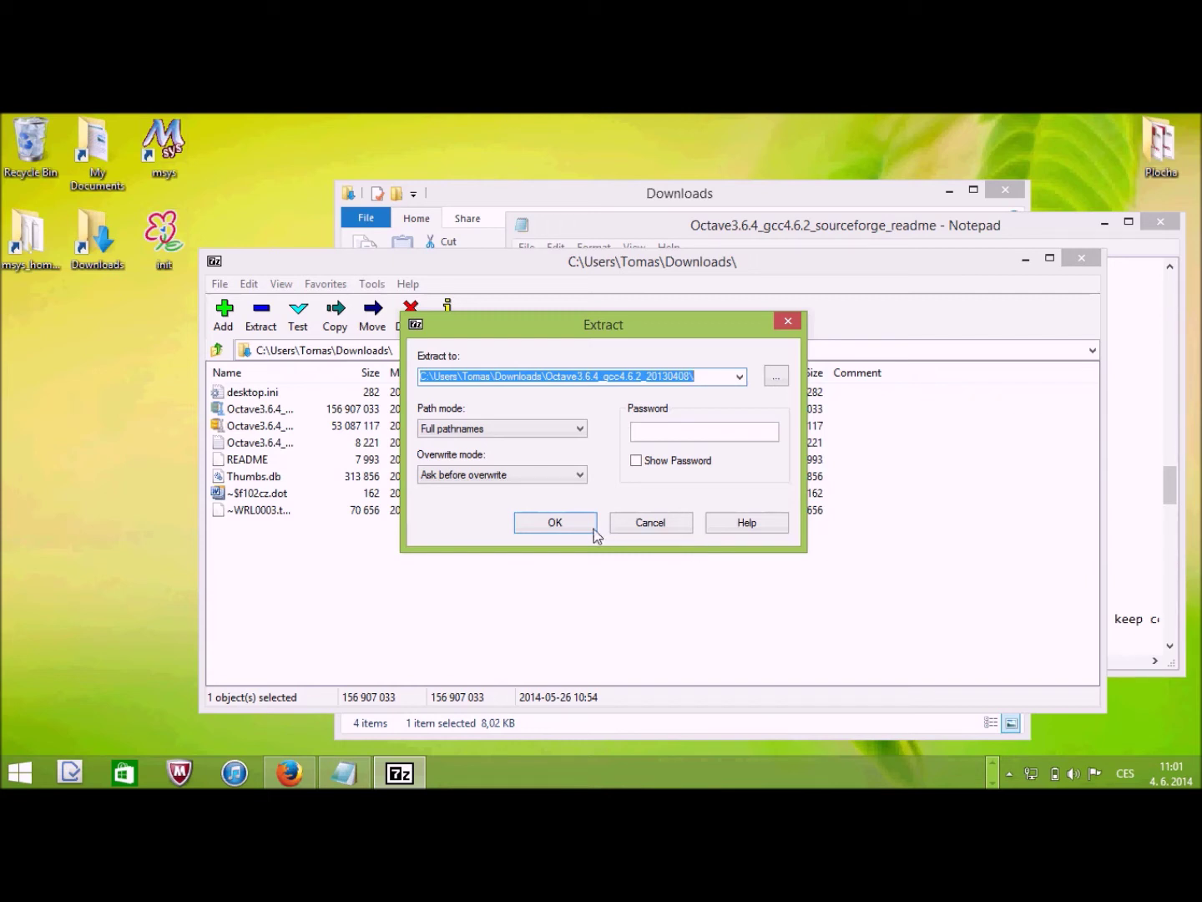
click(659, 523)
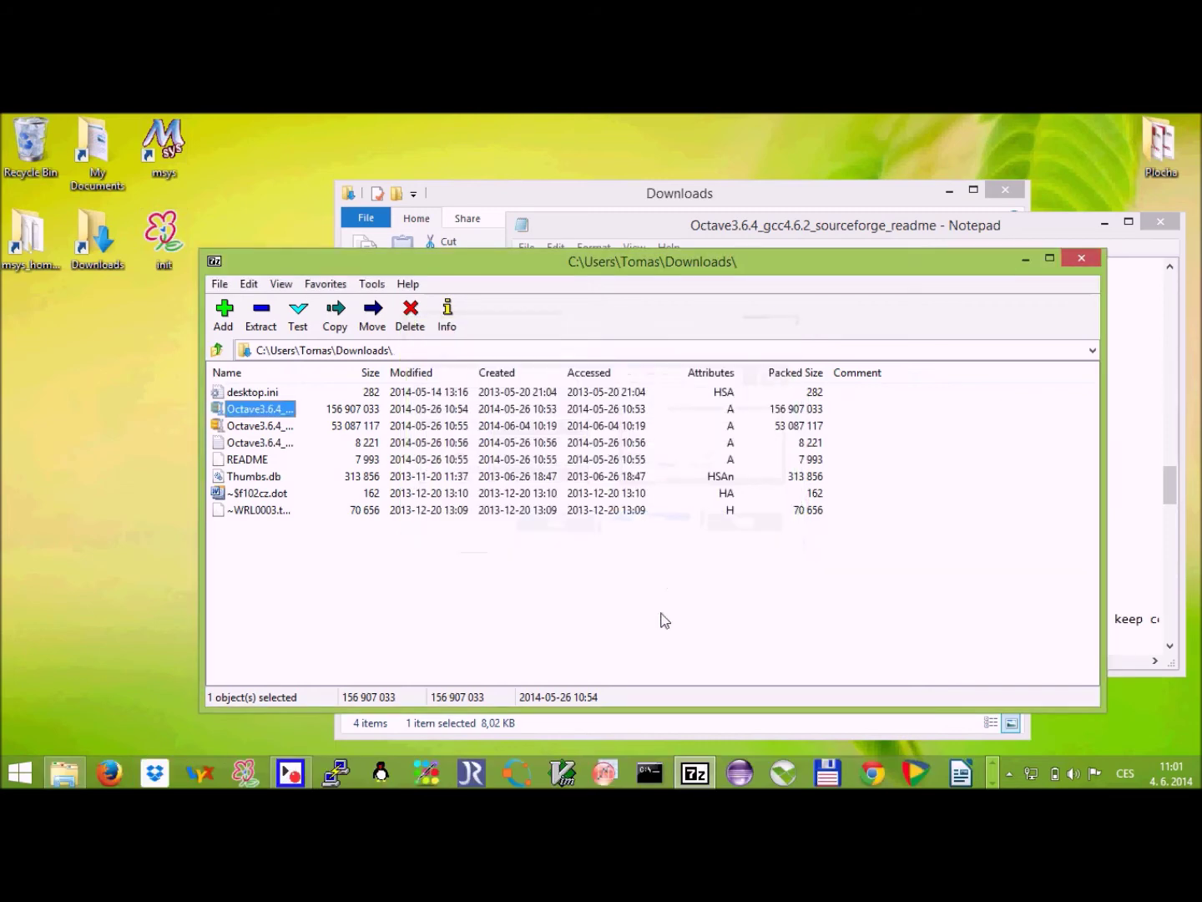
click(1080, 257)
- Browse the extracted Octave3.6.4_gcc4.6.2 folder and its bin folder, then return to Downloads
click(687, 681)
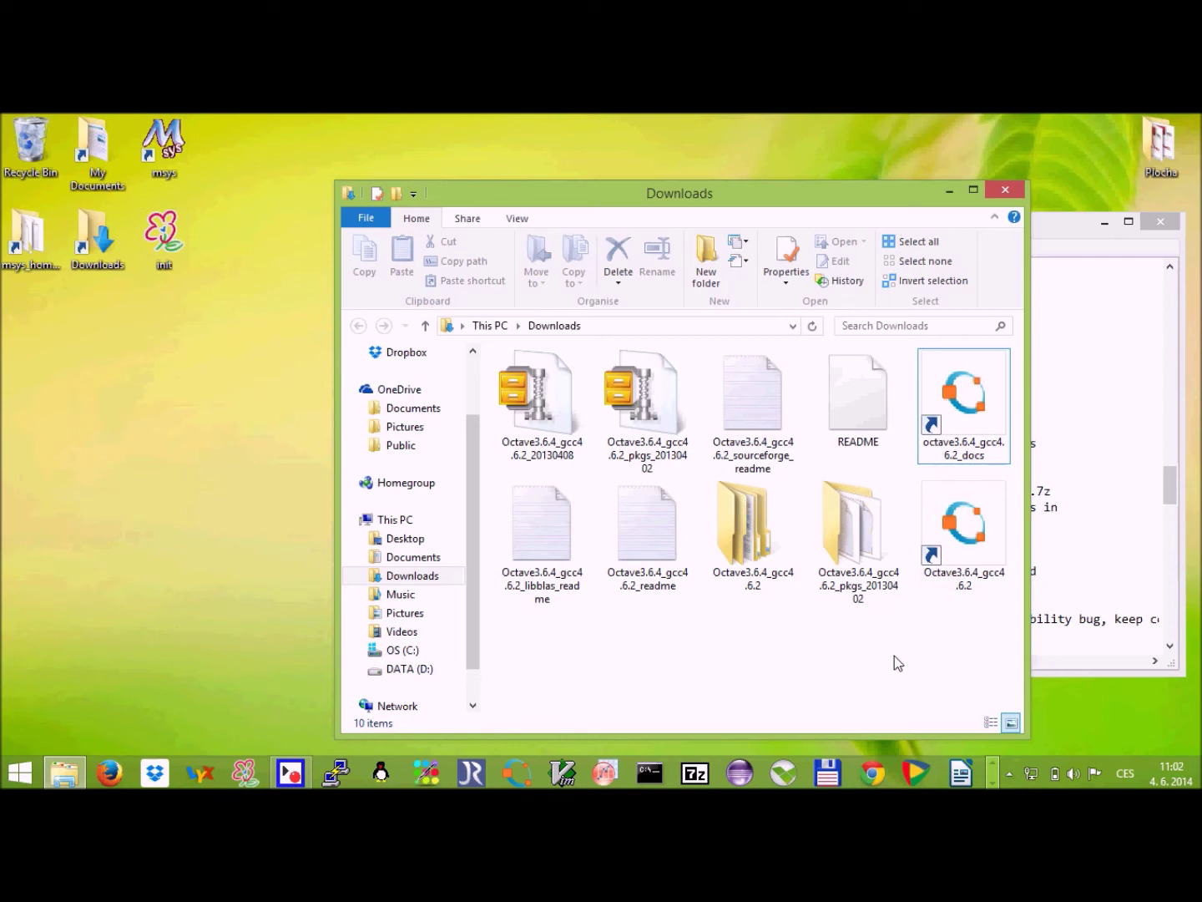
click(742, 524)
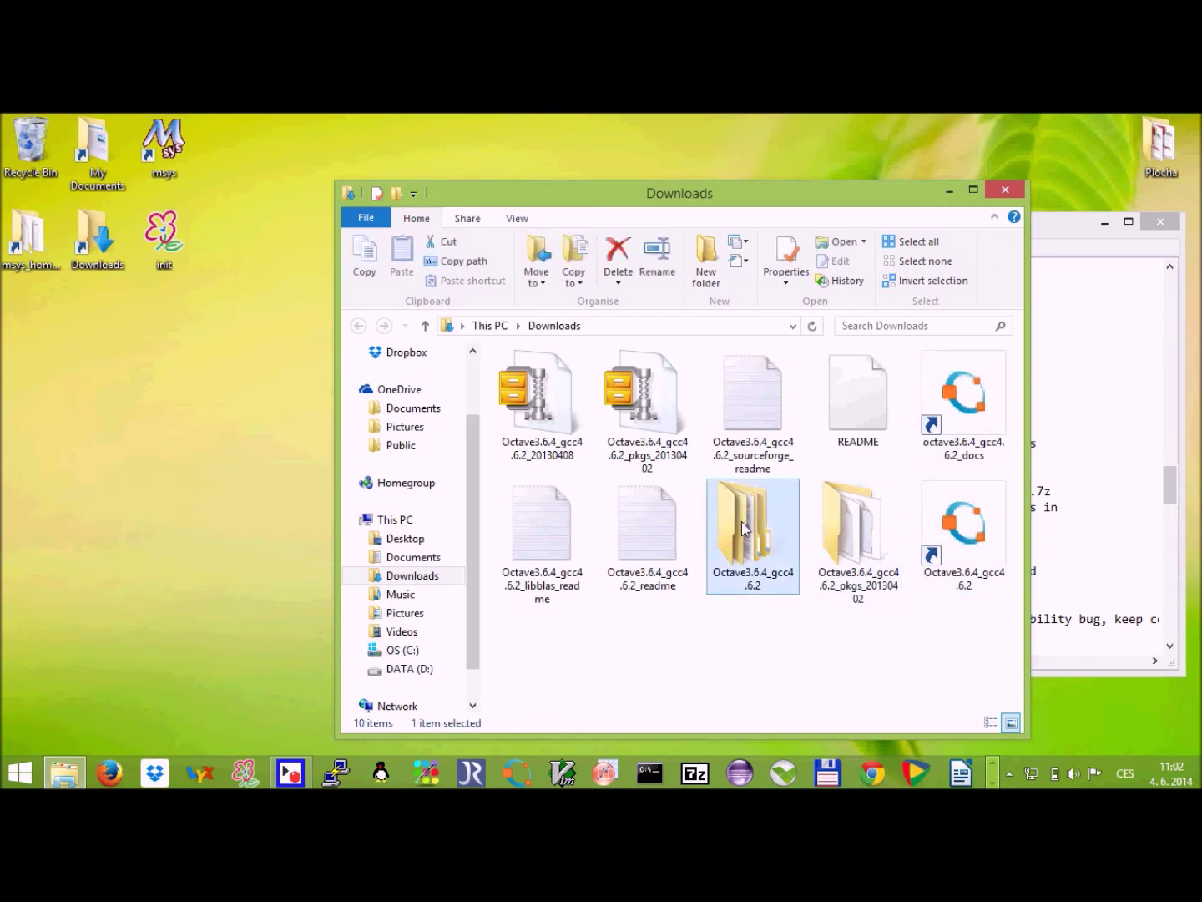
double_click(743, 535)
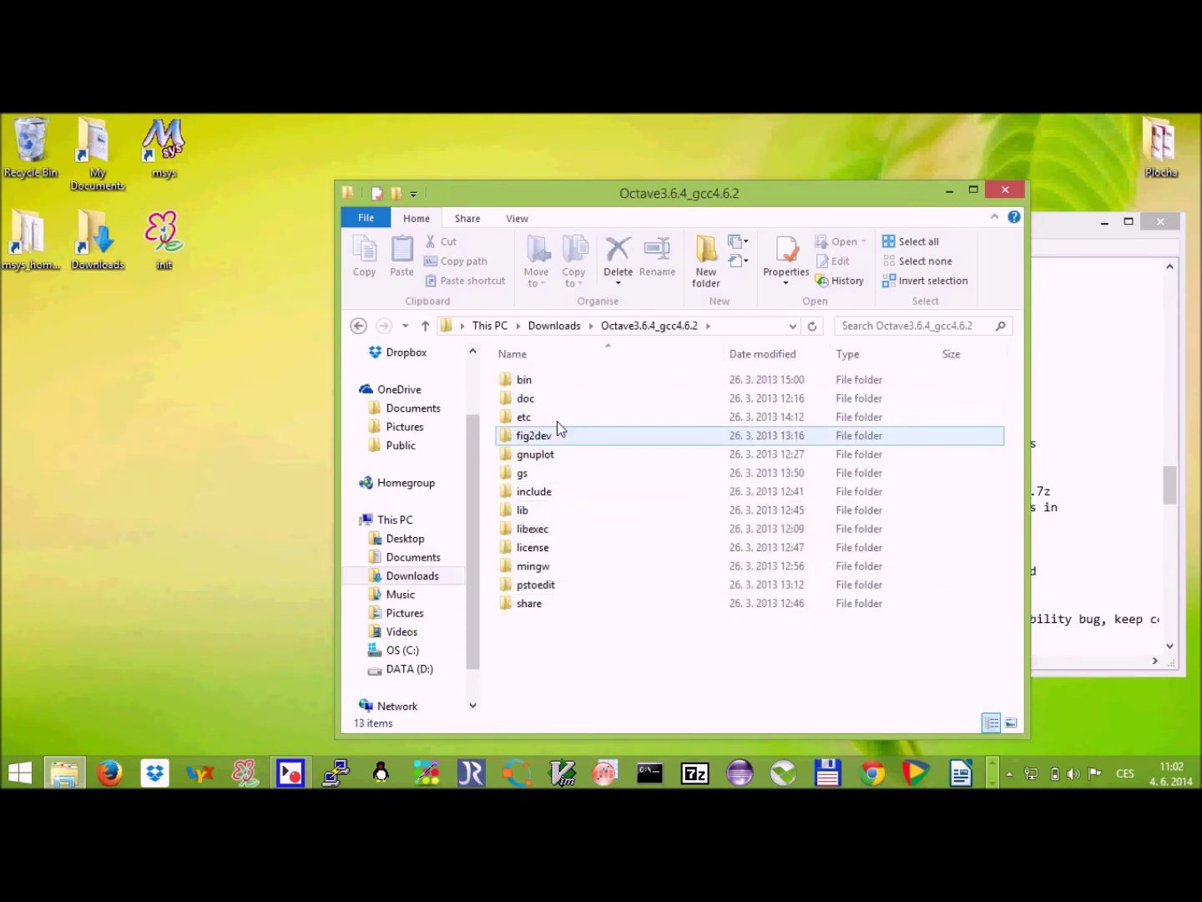
double_click(526, 380)
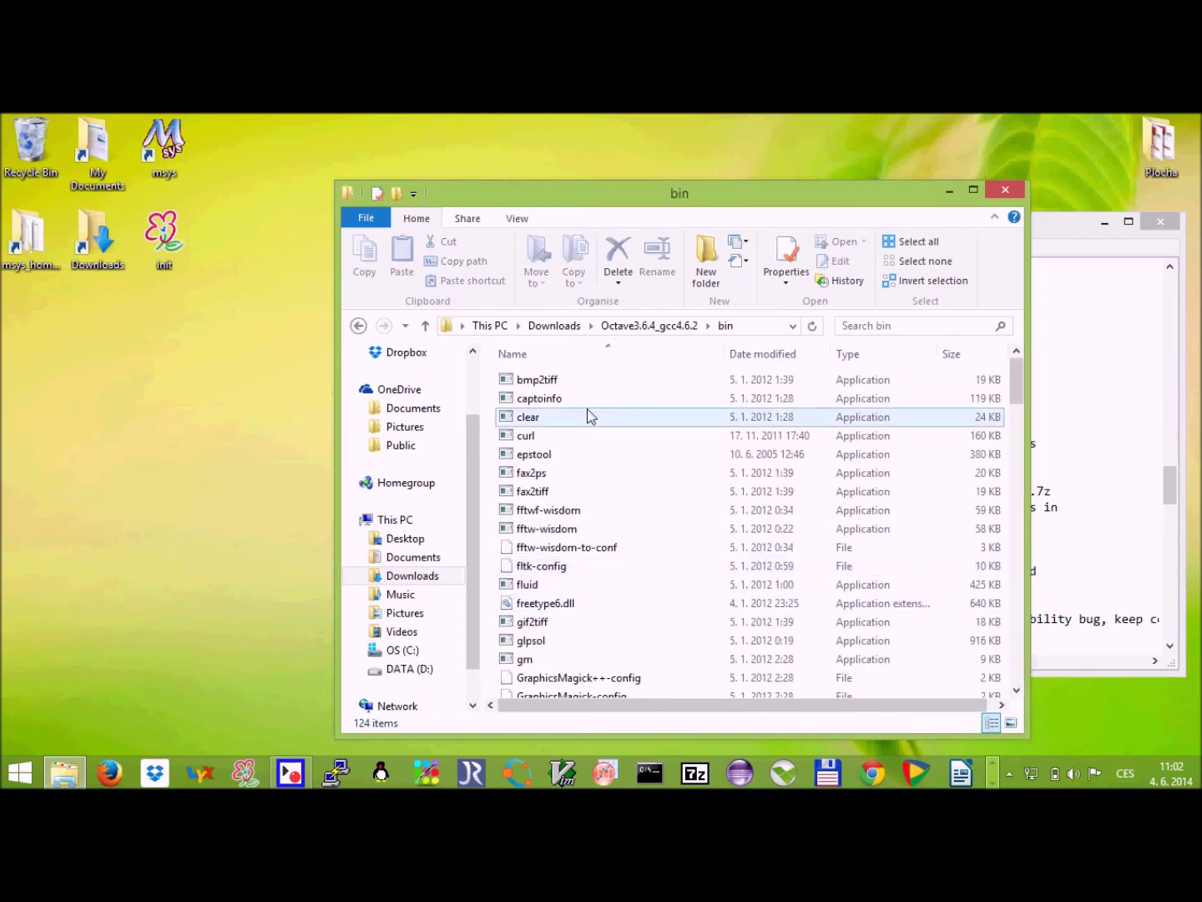
click(552, 325)
click(642, 652)
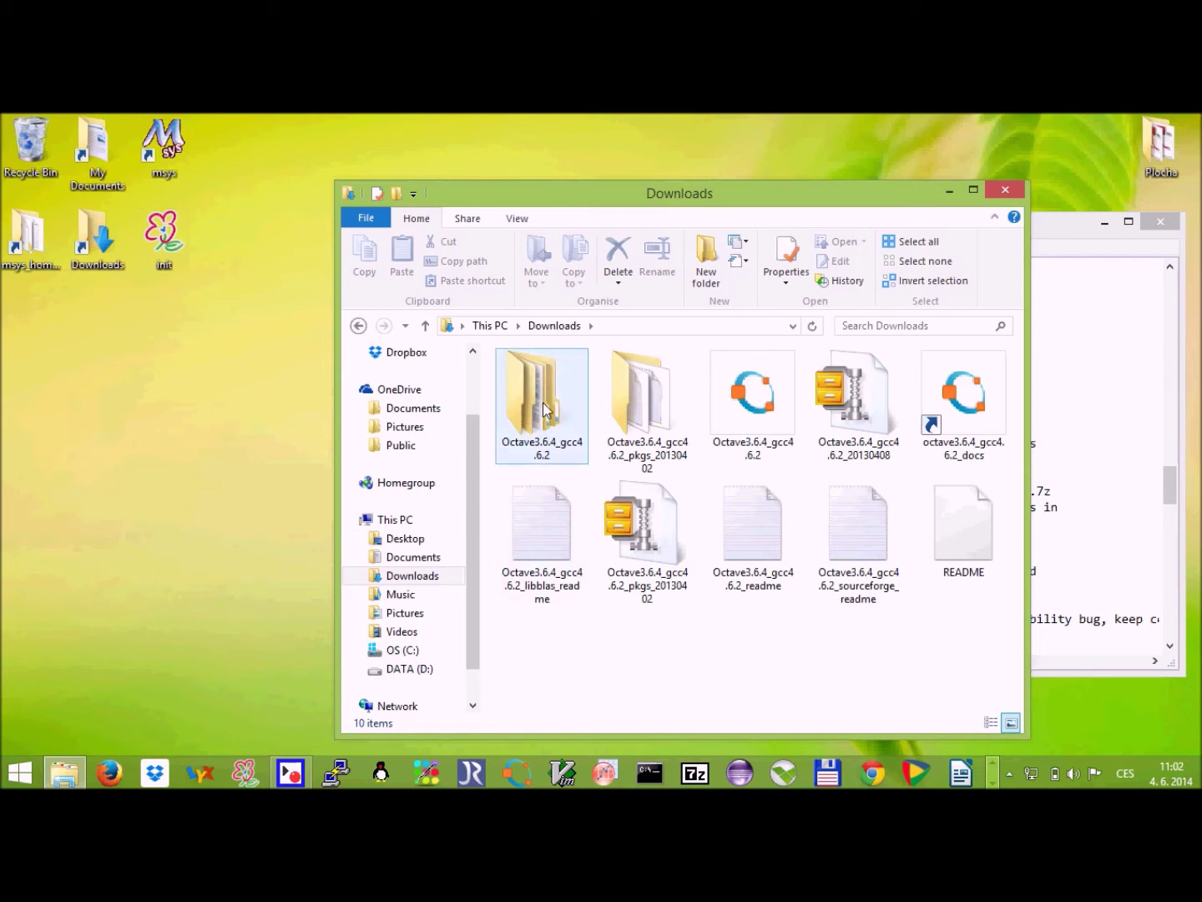
click(366, 219)
click(387, 255)
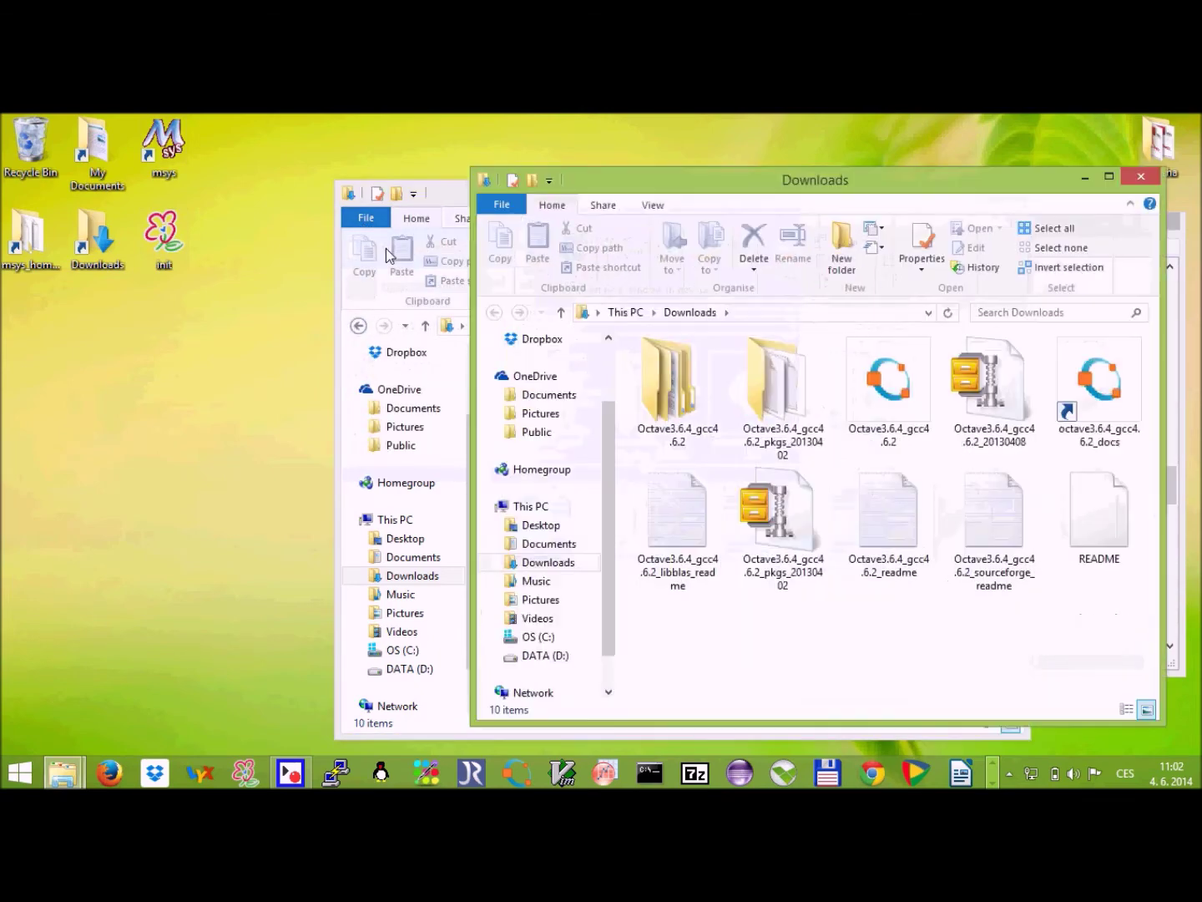
drag(735, 188, 450, 176)
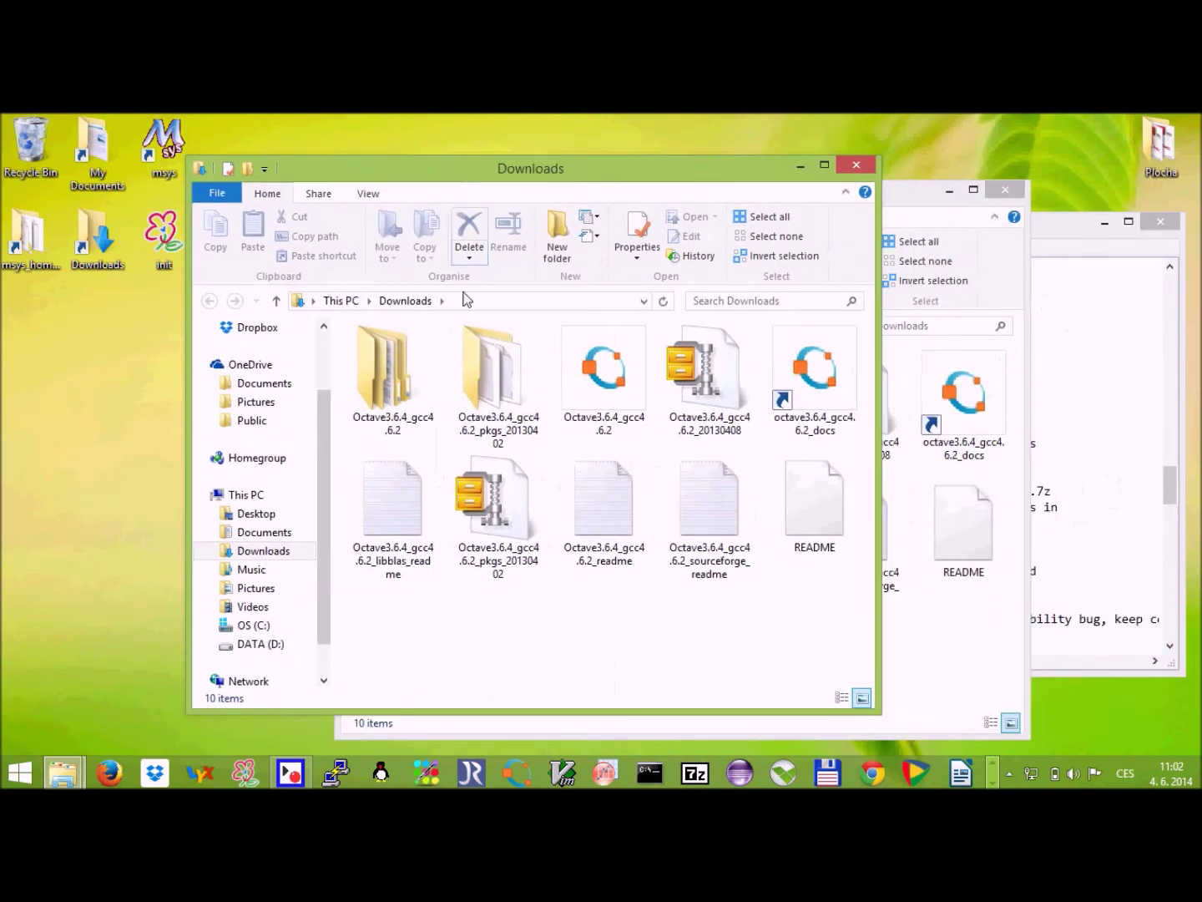
click(255, 633)
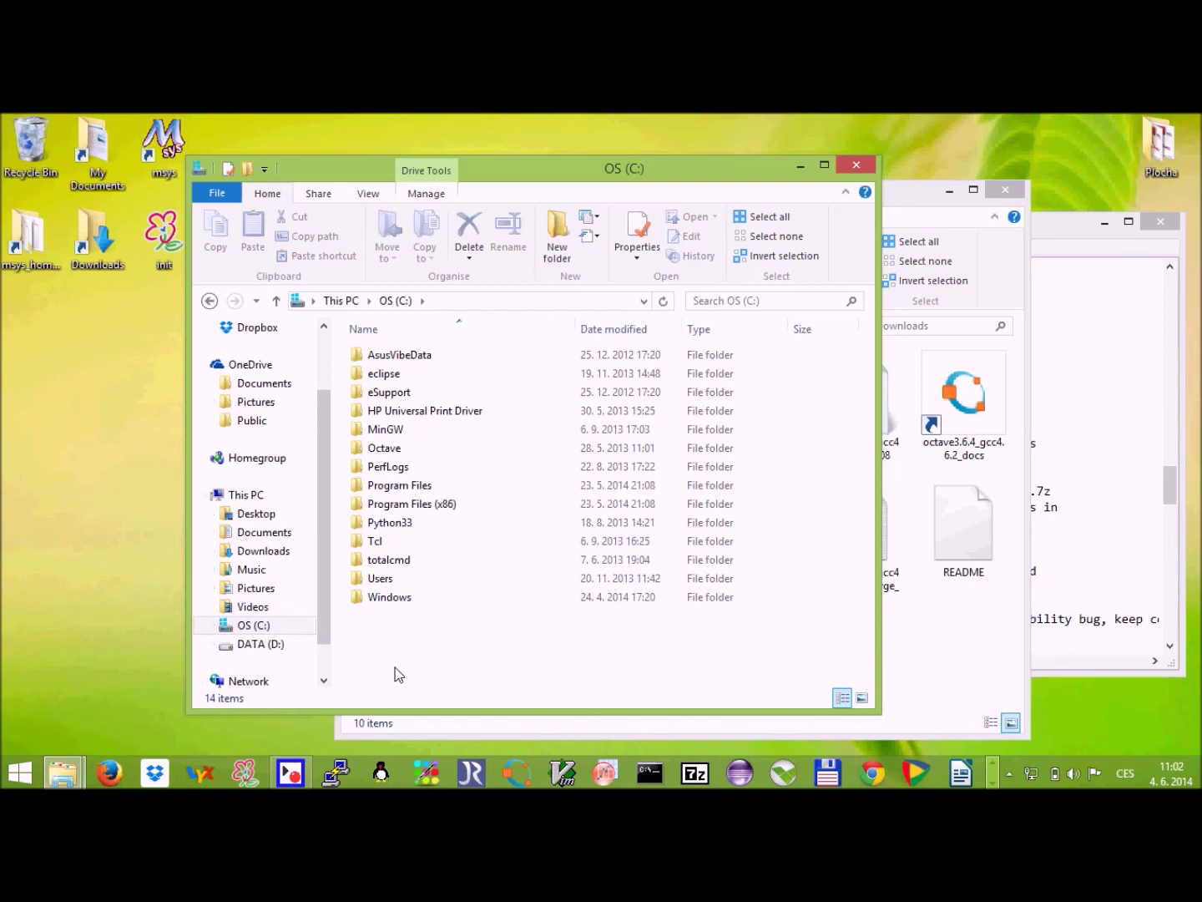
click(249, 628)
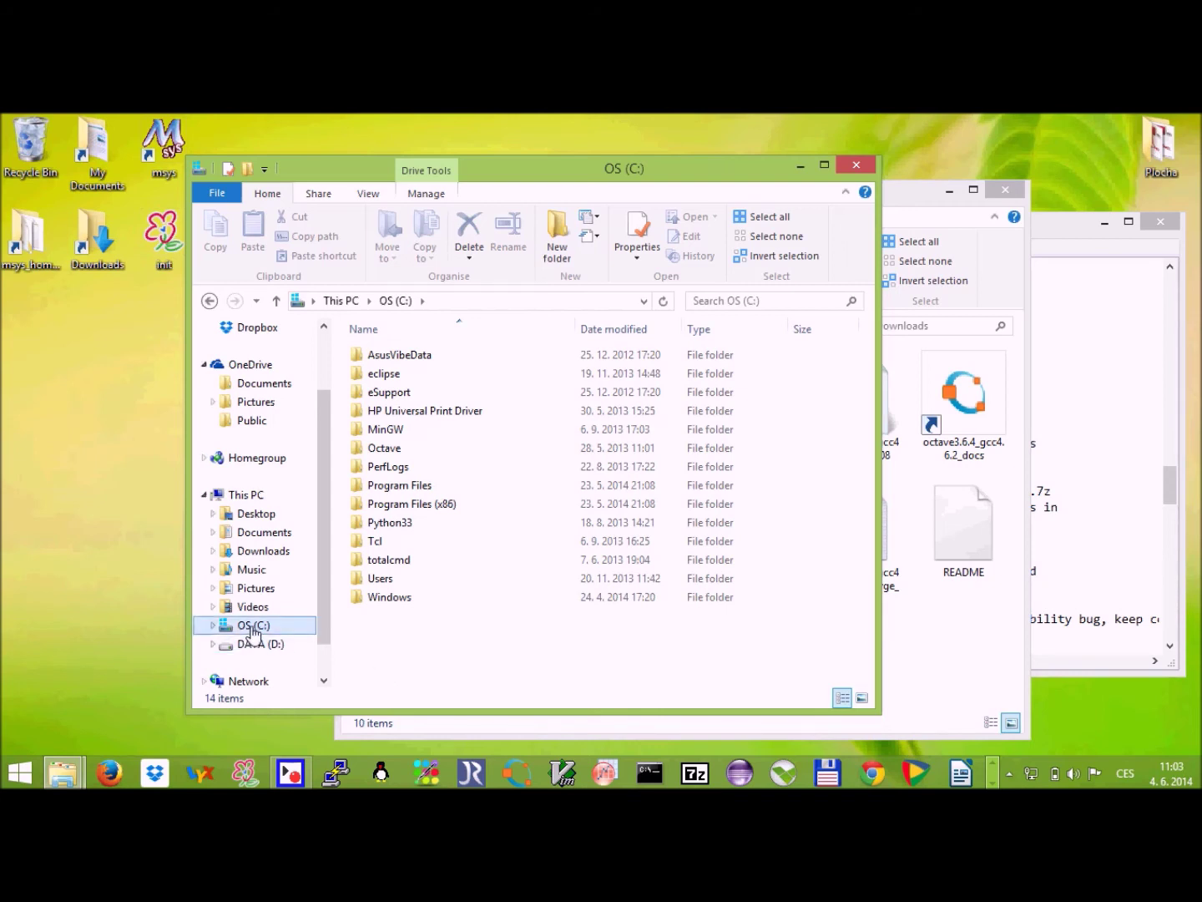
click(368, 644)
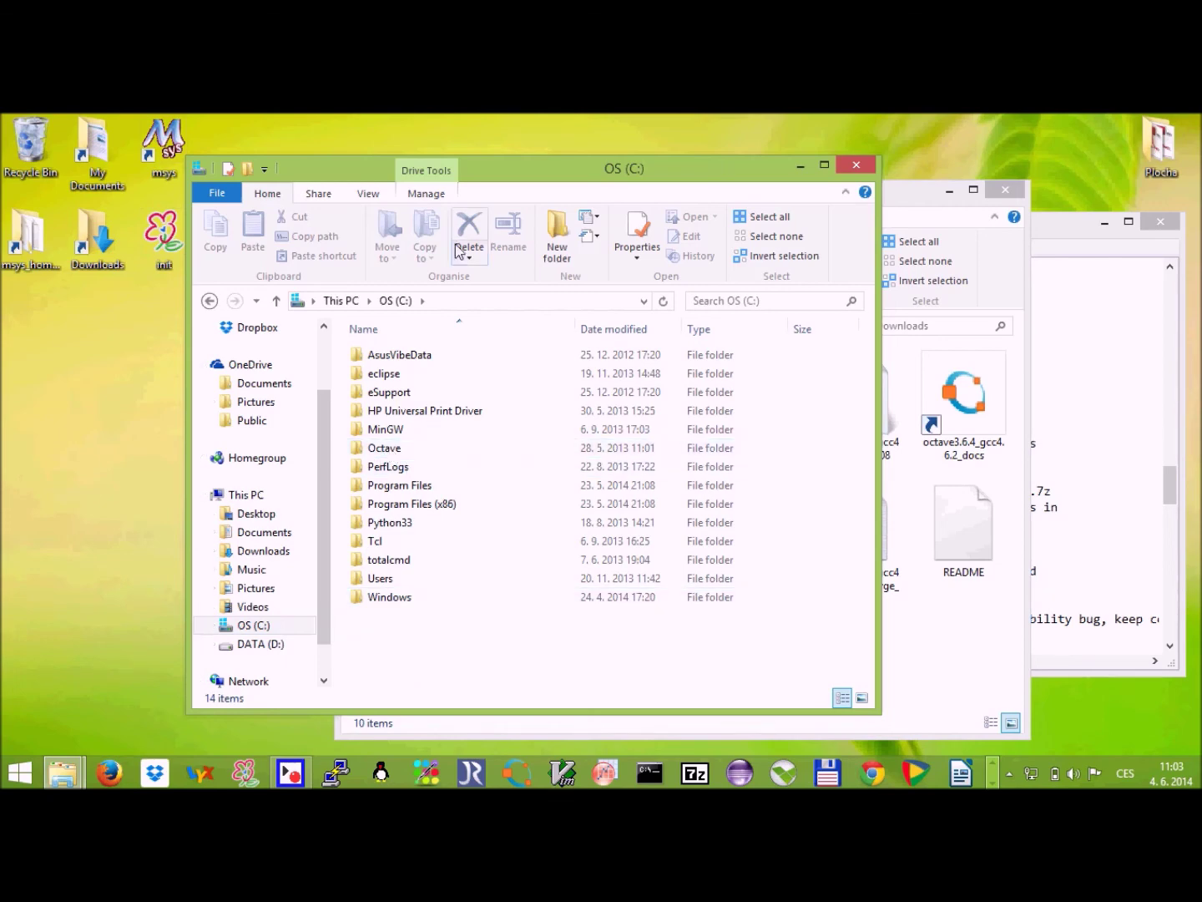
drag(494, 181, 318, 208)
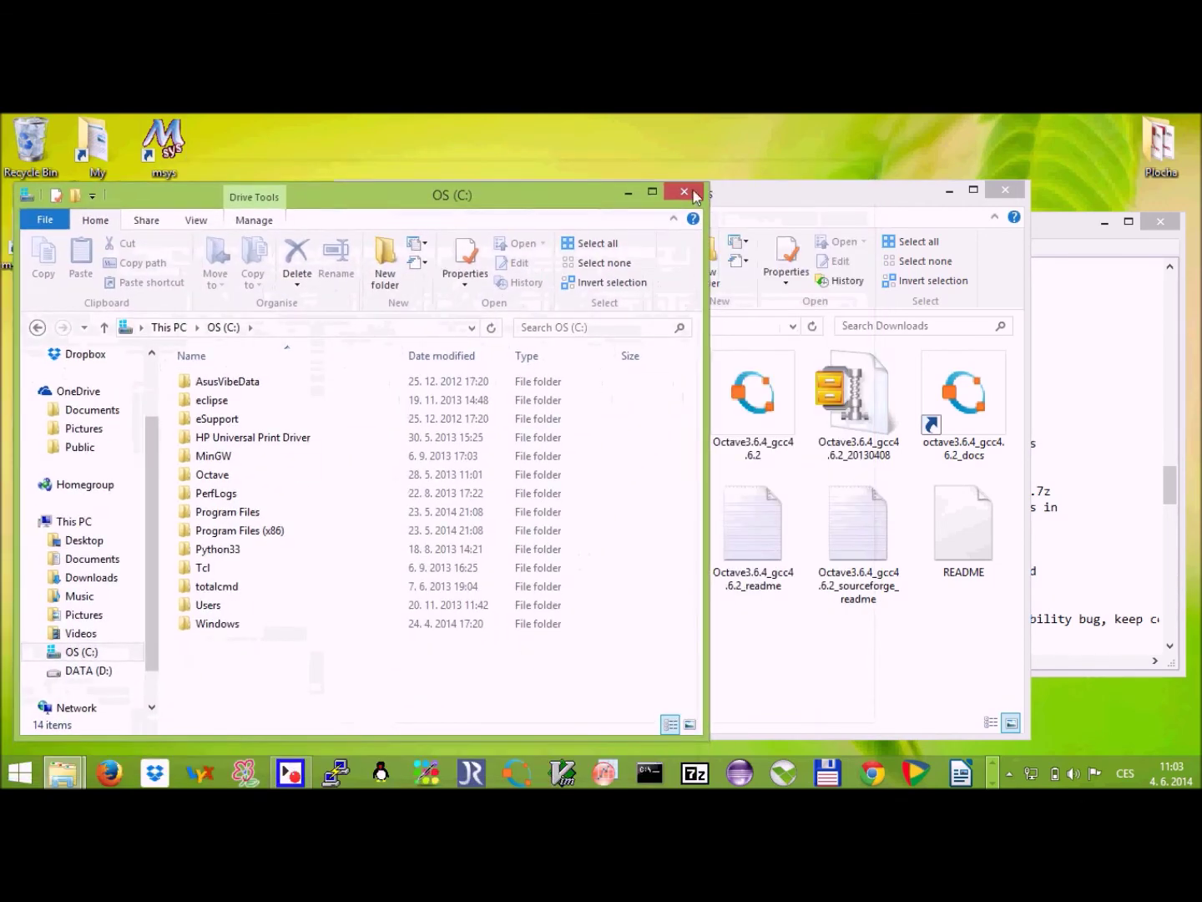
click(732, 196)
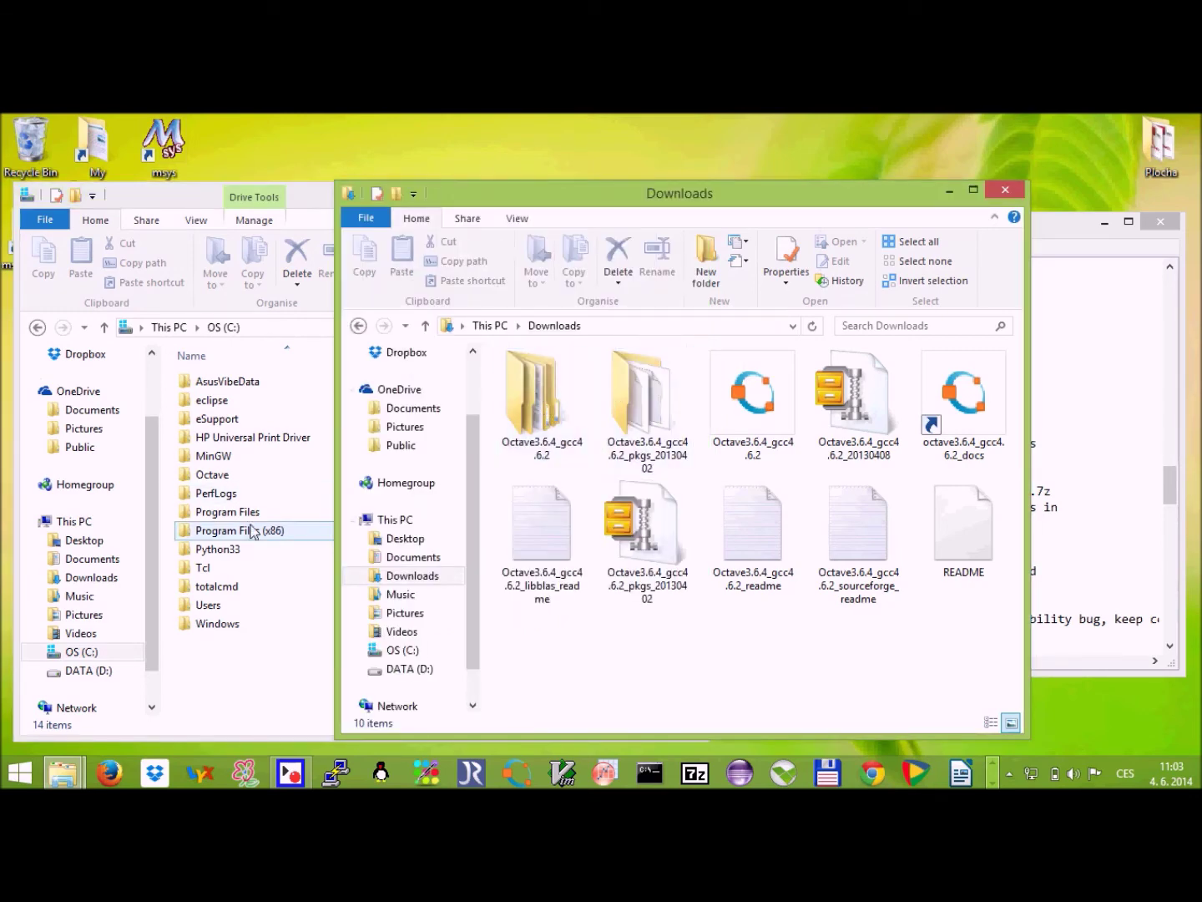
double_click(213, 474)
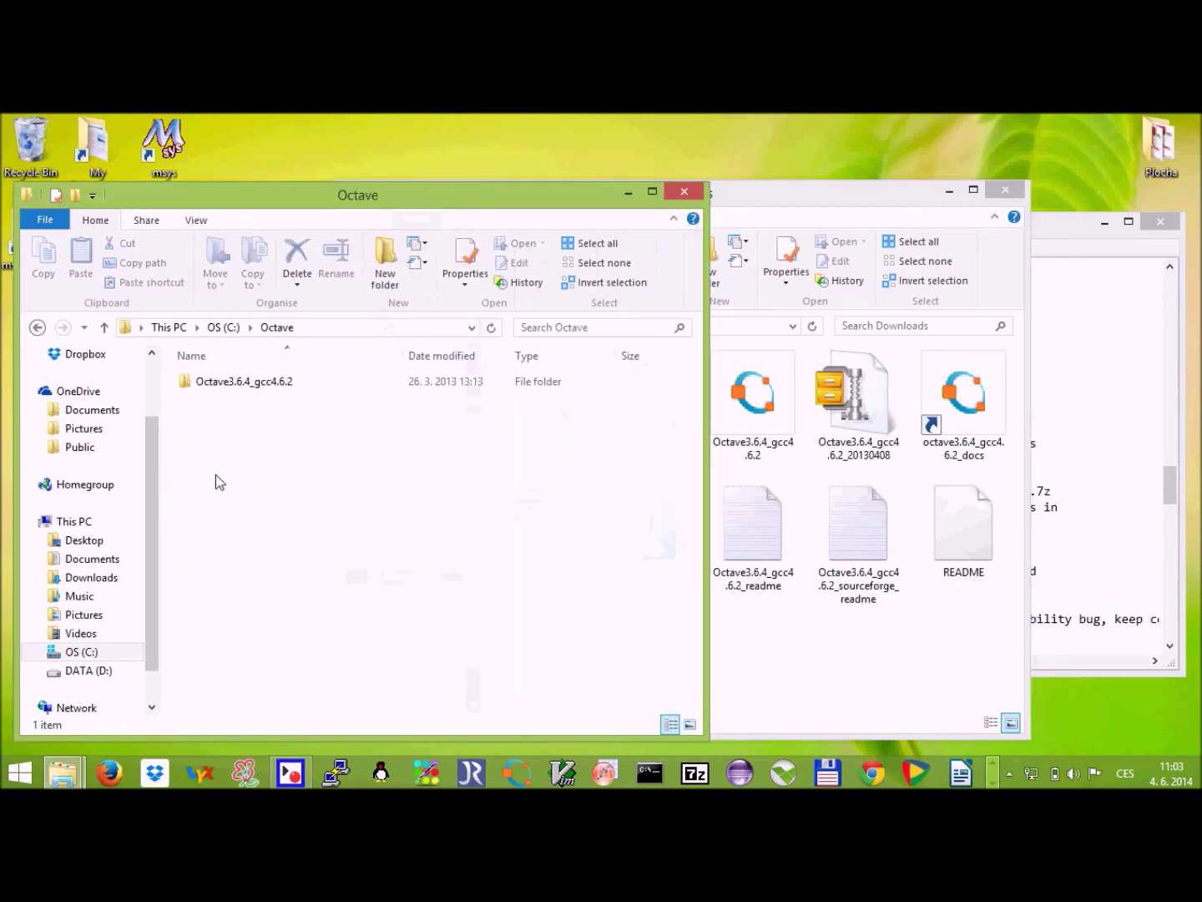
double_click(252, 384)
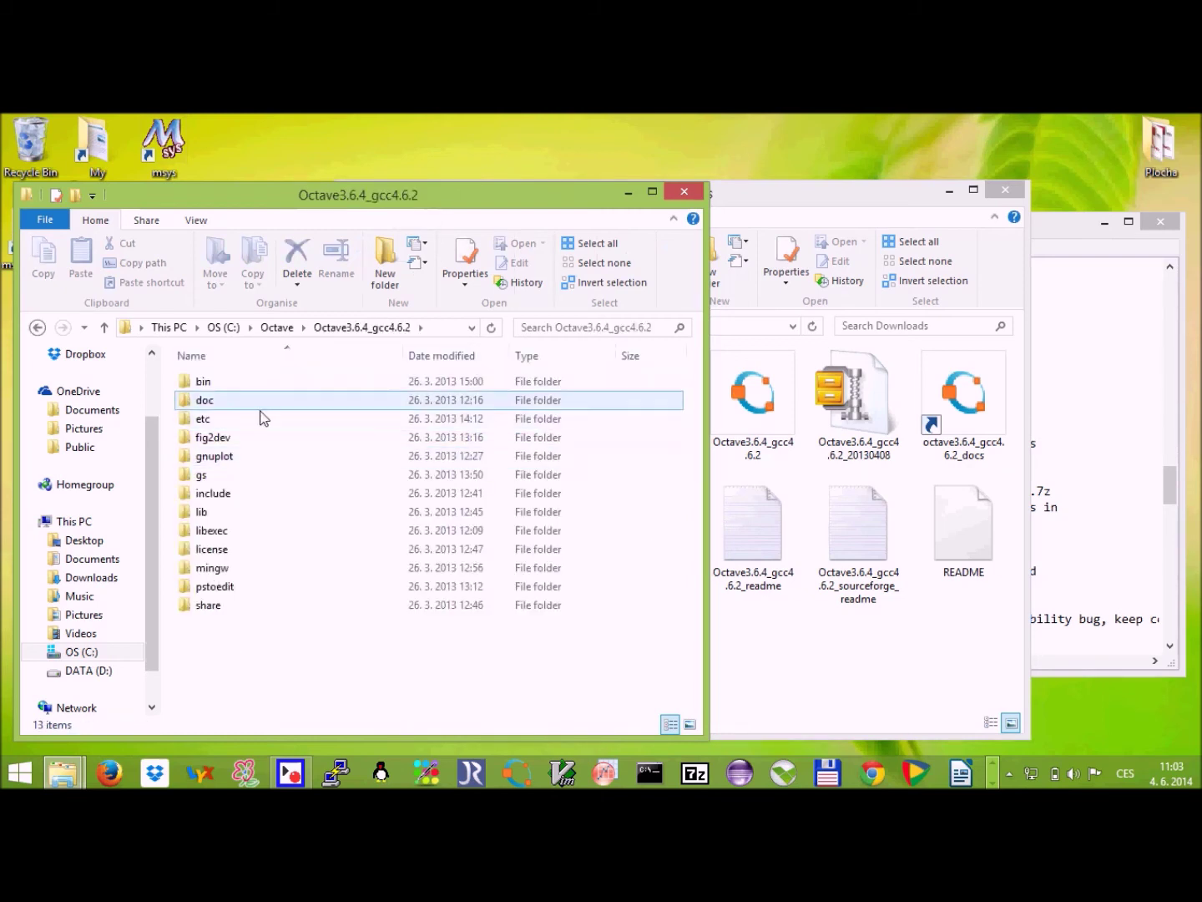
click(272, 329)
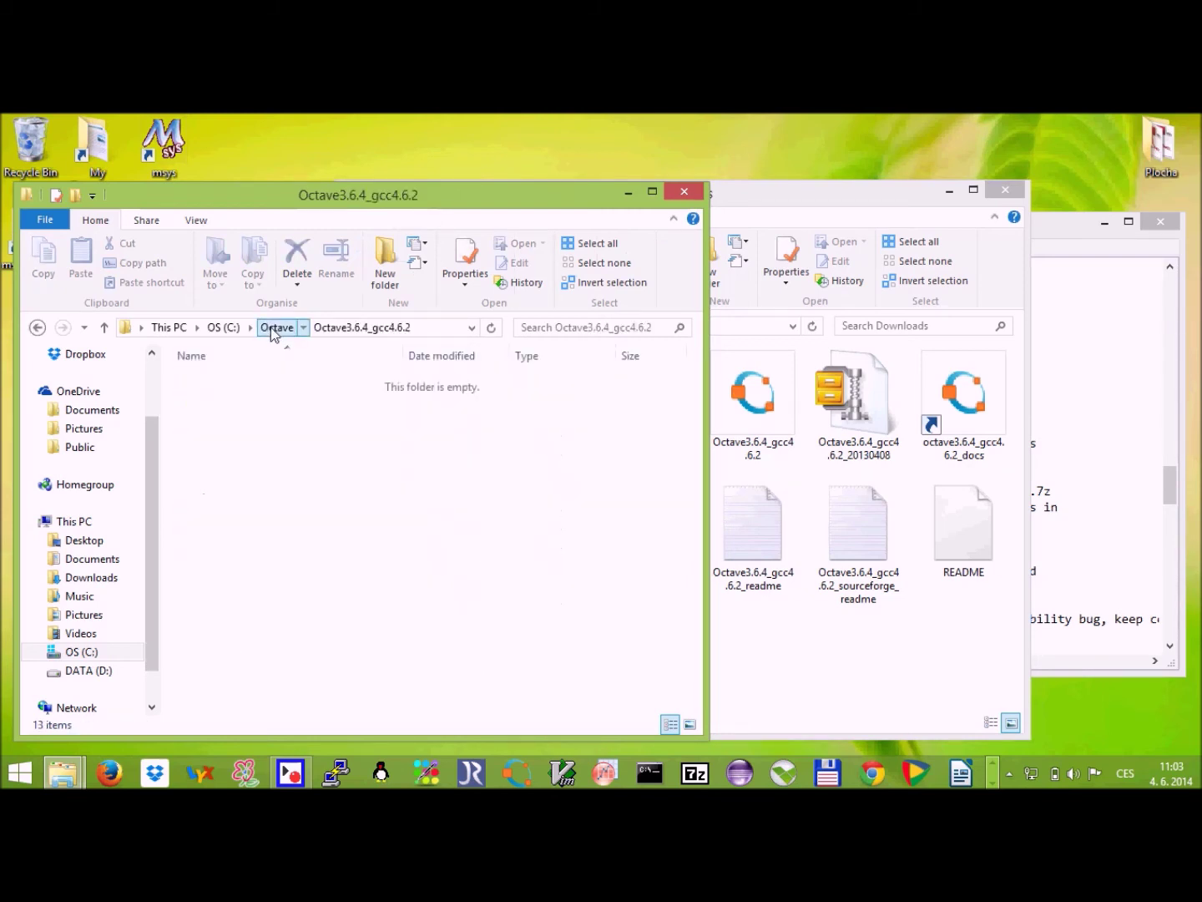
click(222, 326)
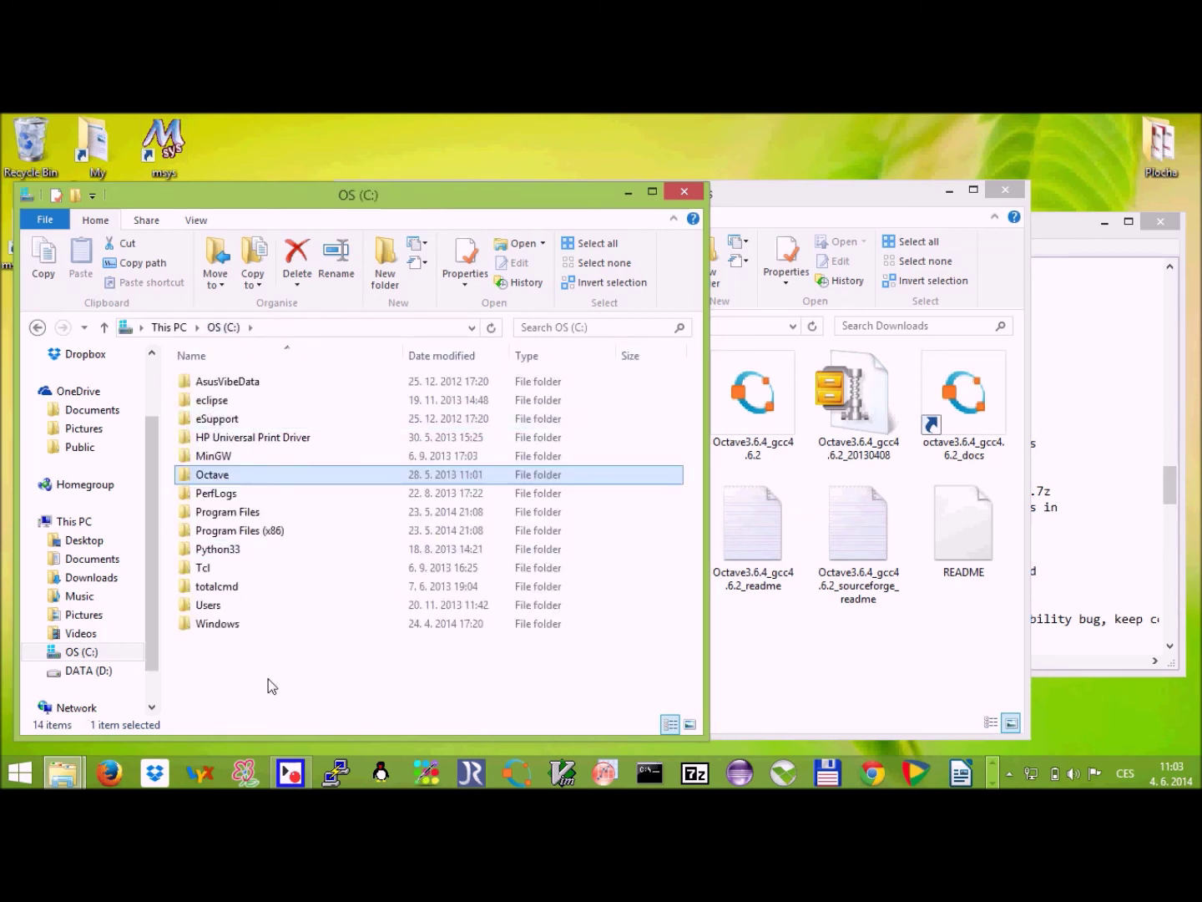
click(684, 194)
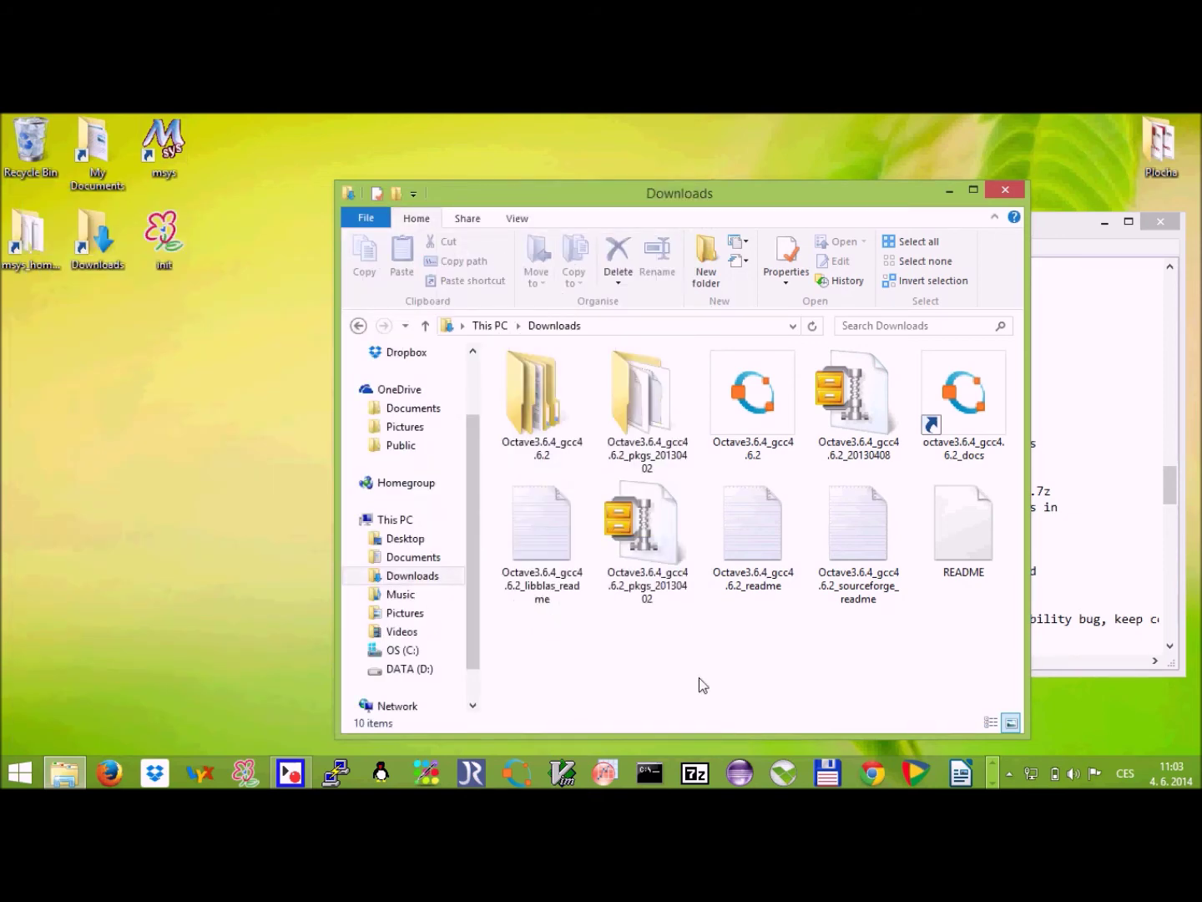
- Drag the Octave3.6.4_gcc4.6.2 shortcut from Downloads onto the desktop and close the readme
click(771, 406)
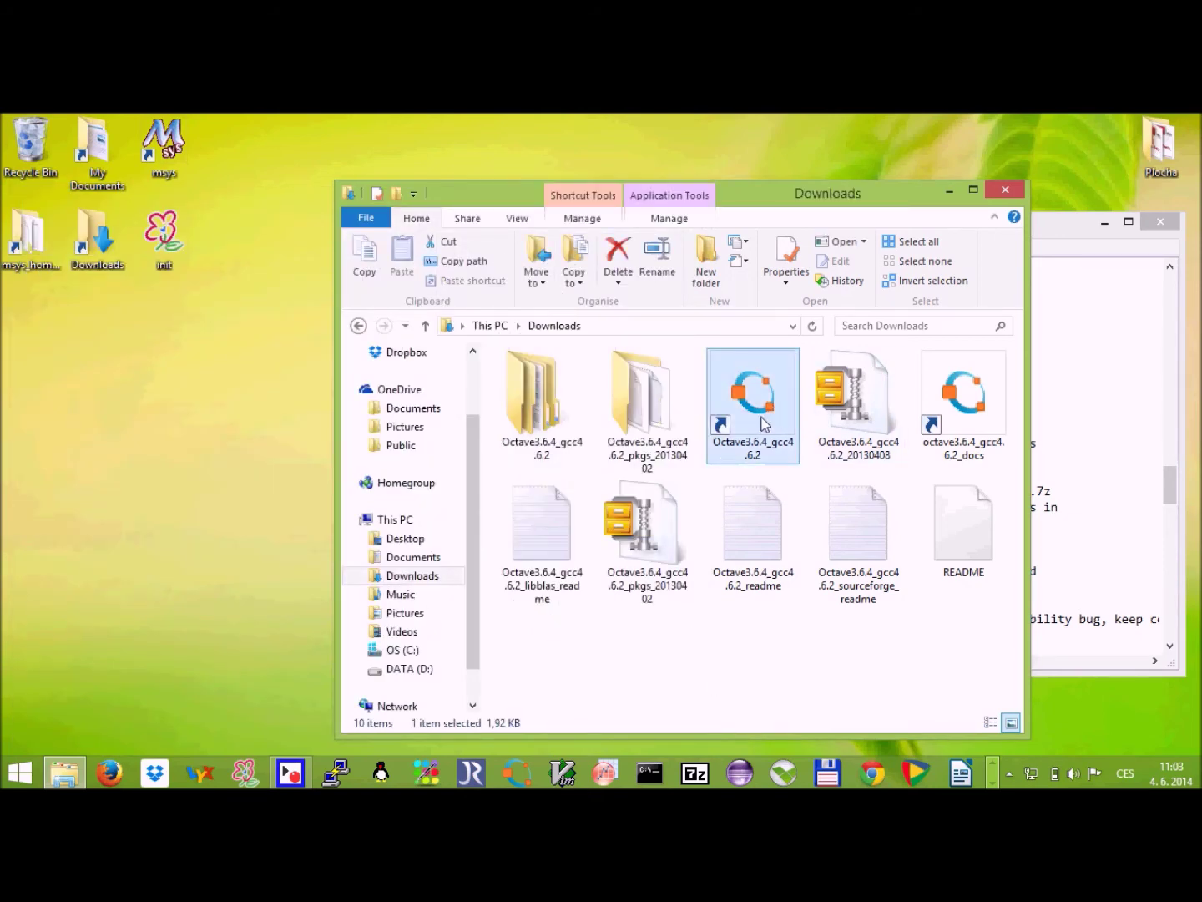
drag(761, 425, 246, 439)
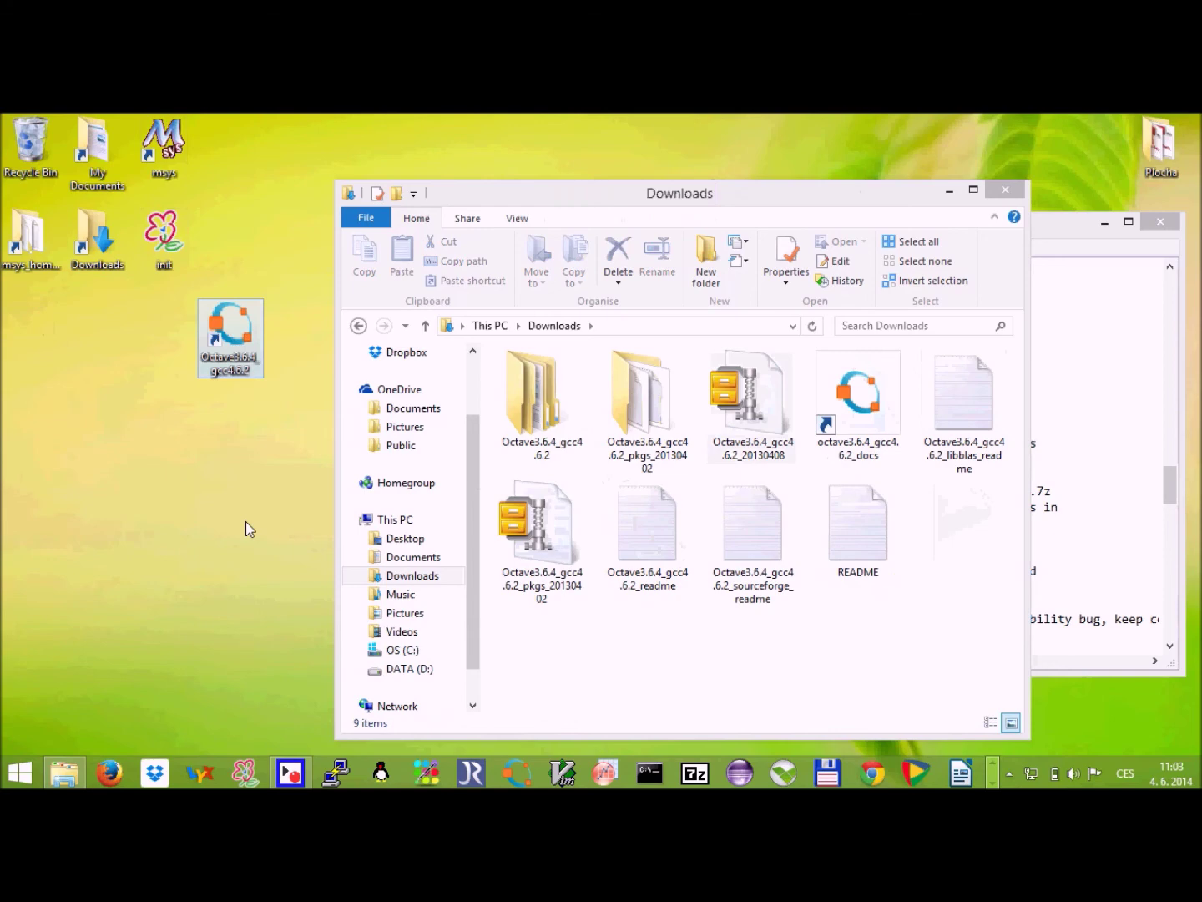
click(244, 522)
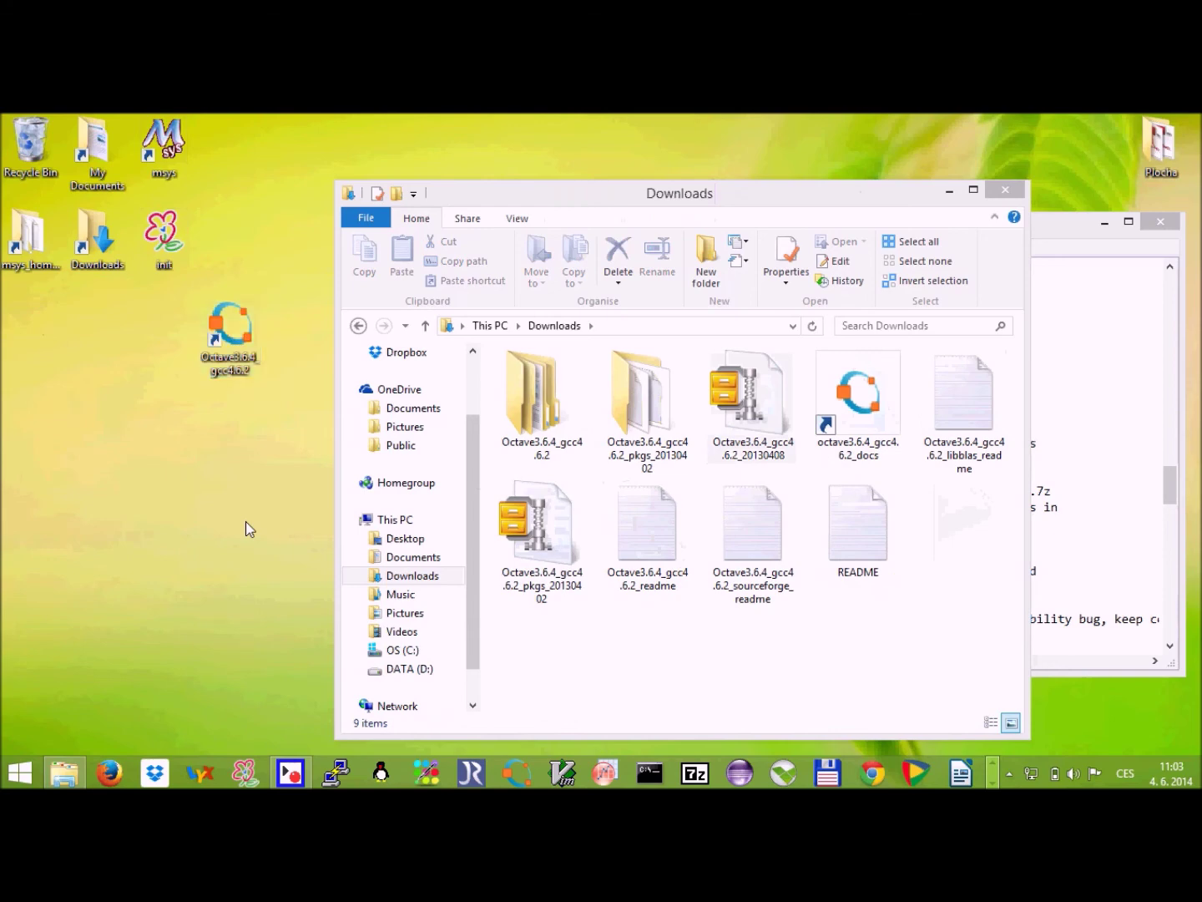
click(950, 194)
click(1162, 221)
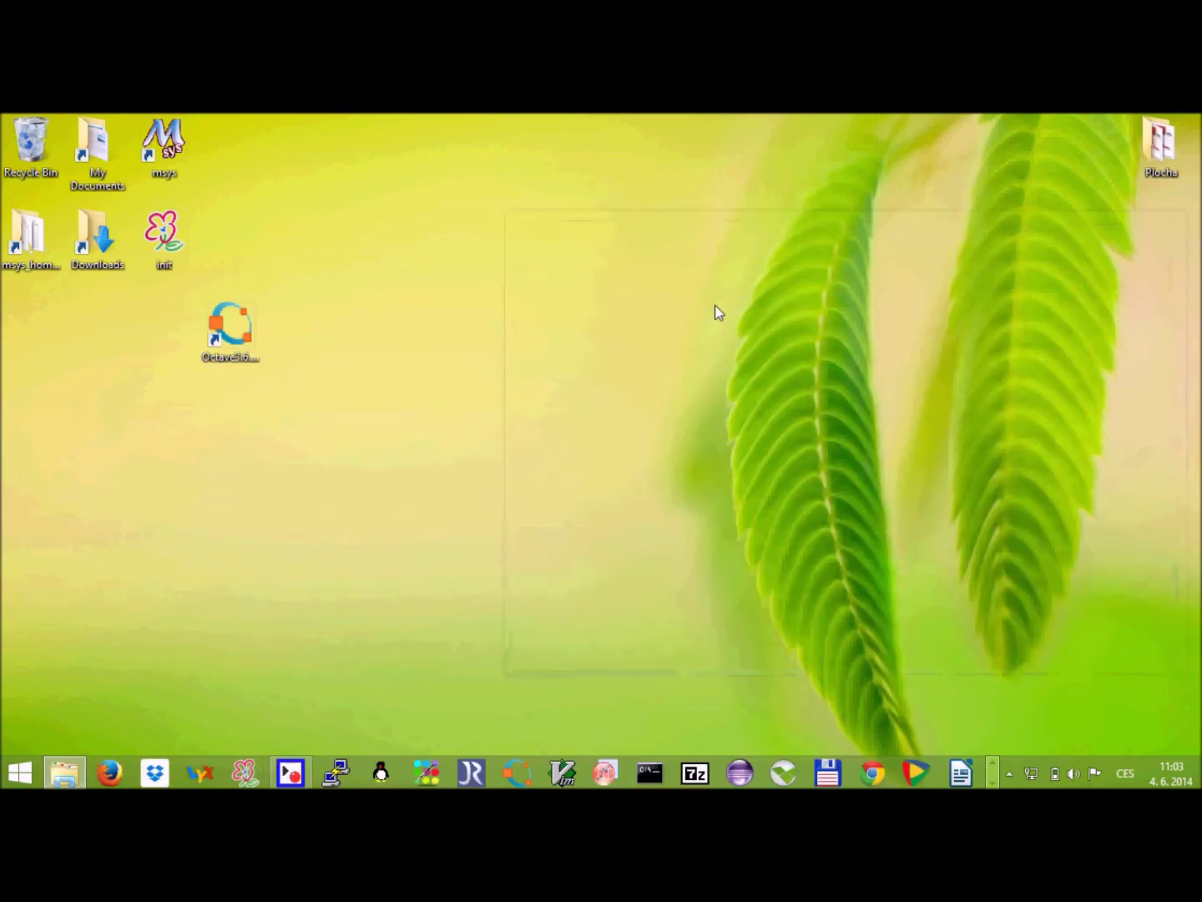
- Move the Octave shortcut toward the centre of the desktop
drag(251, 338, 629, 357)
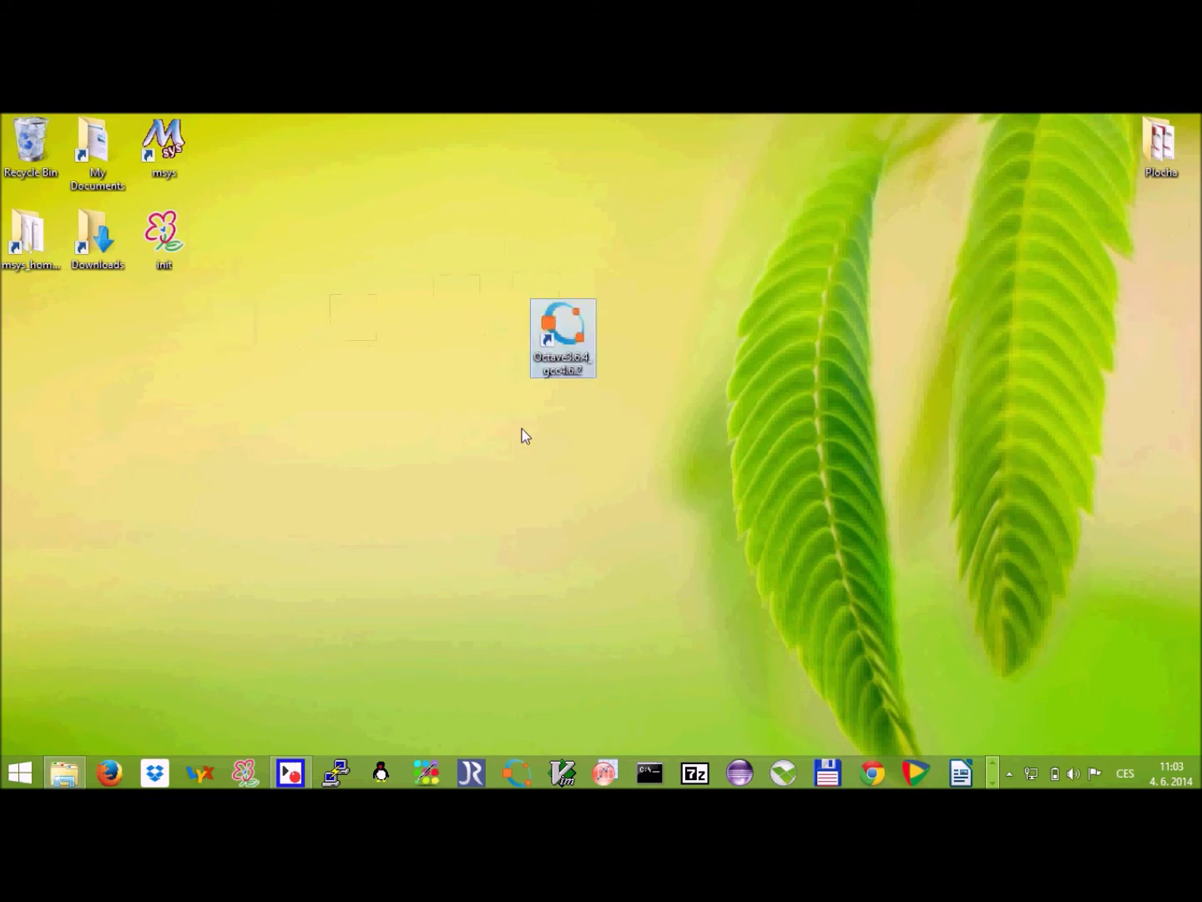
click(522, 428)
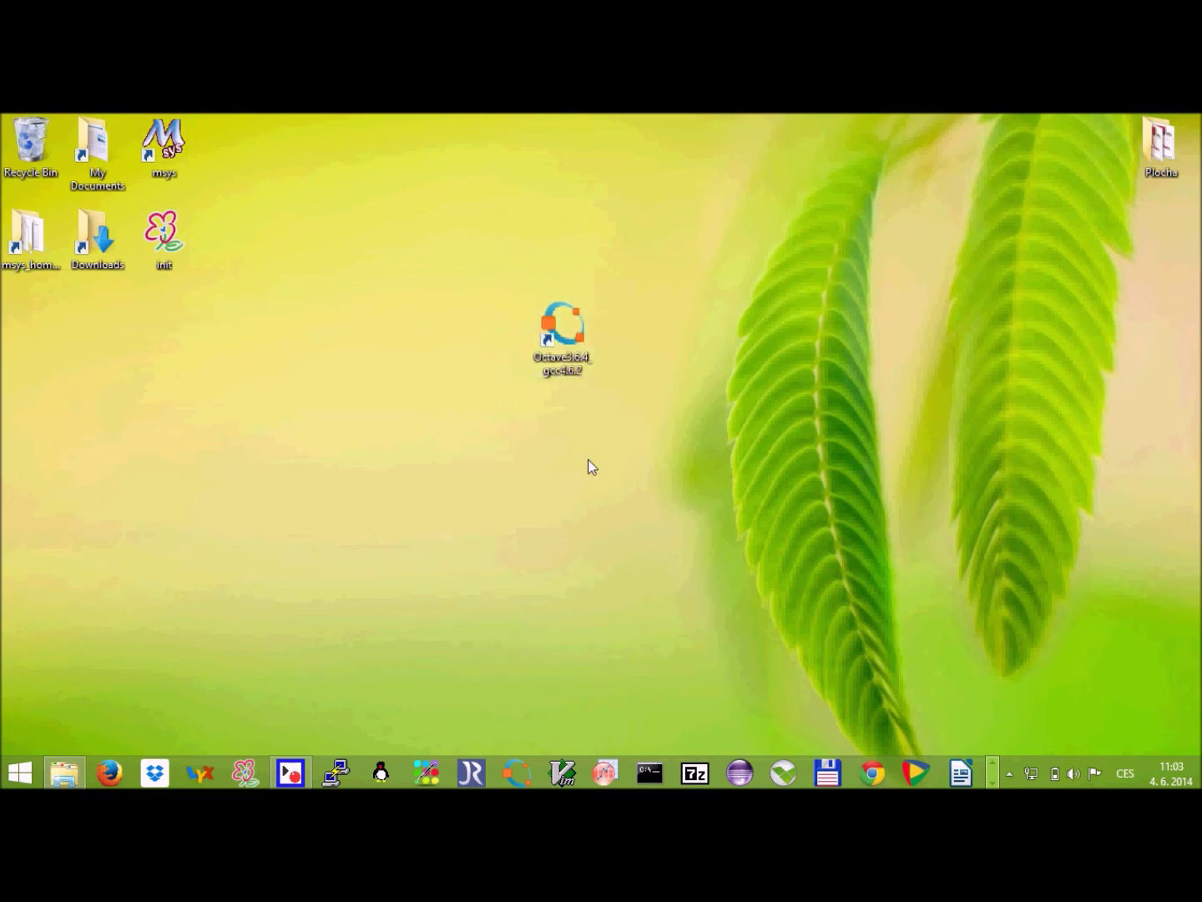
right_click(572, 319)
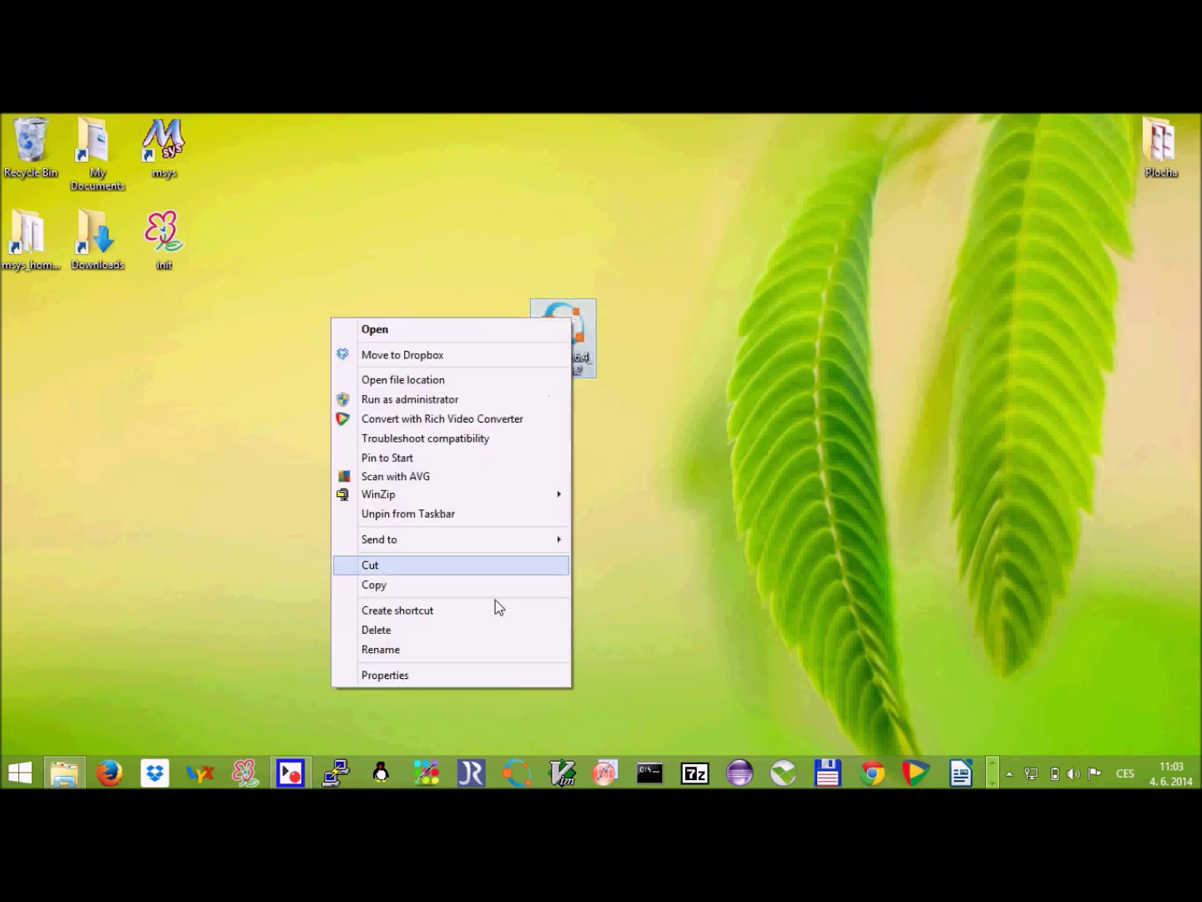
click(471, 678)
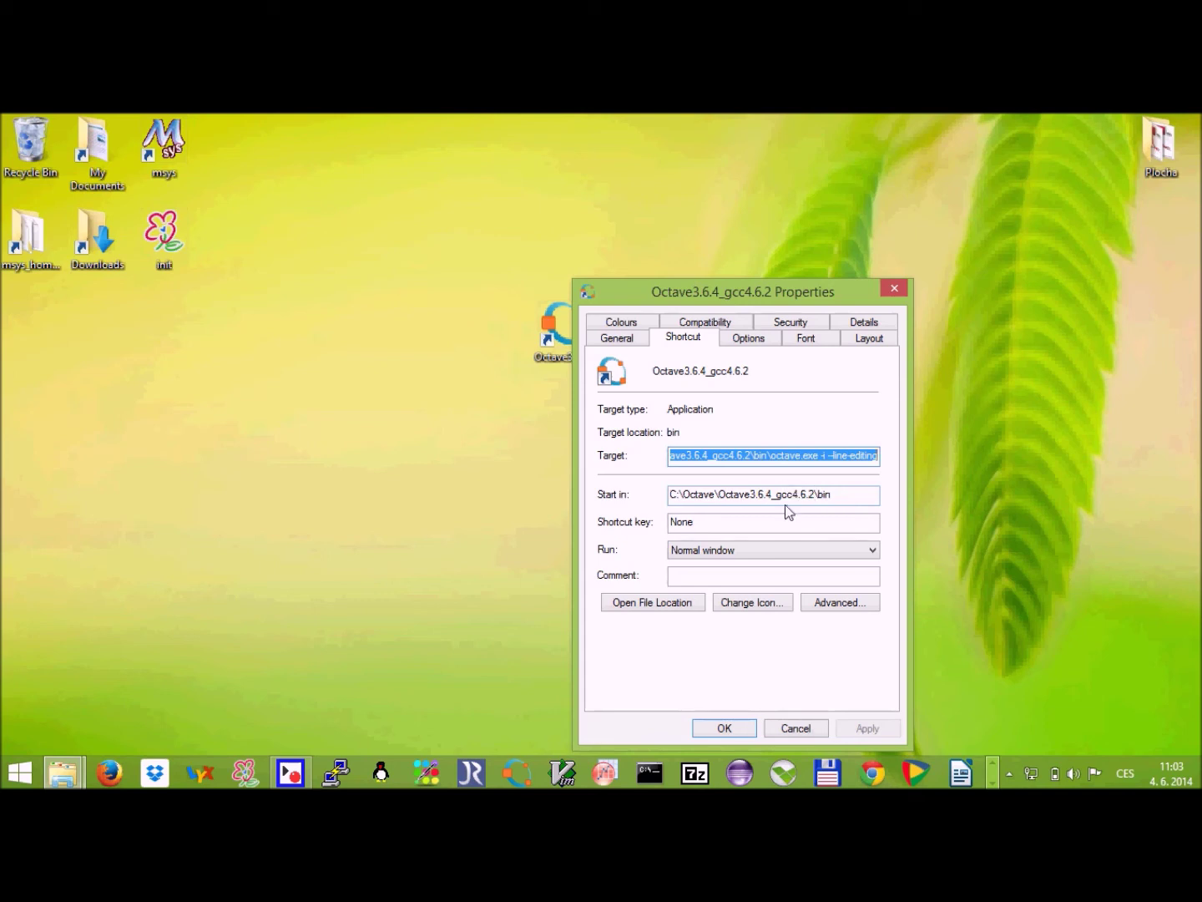
click(732, 461)
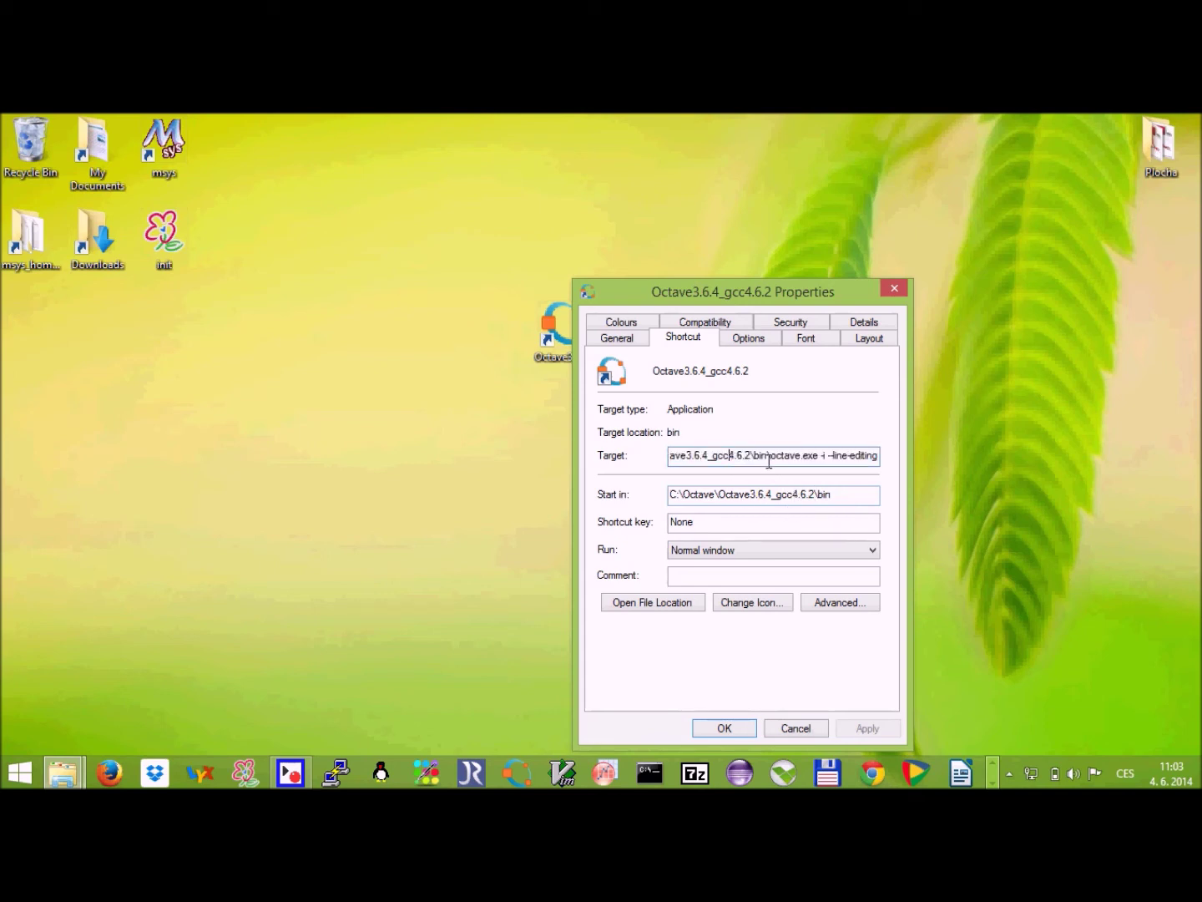
key(Home)
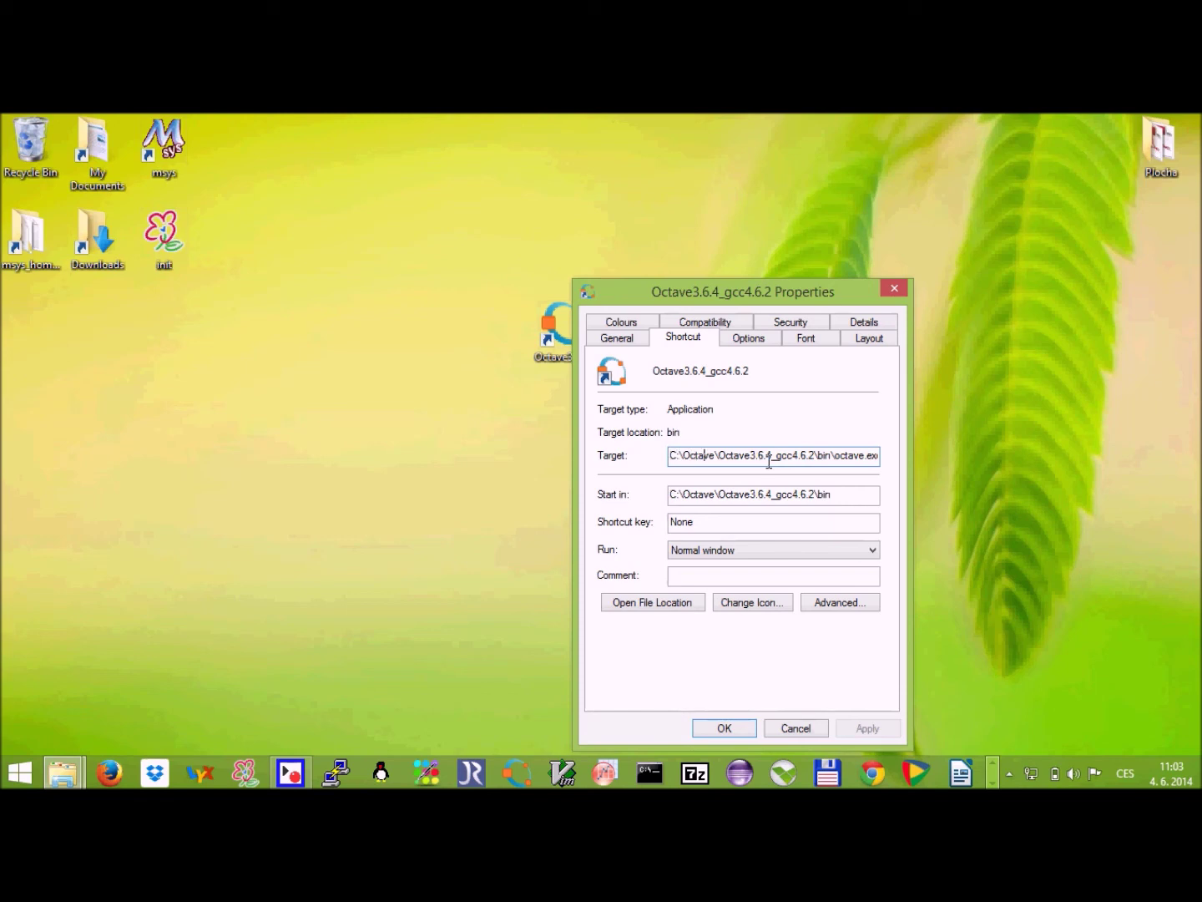
key(ctrl+Right)
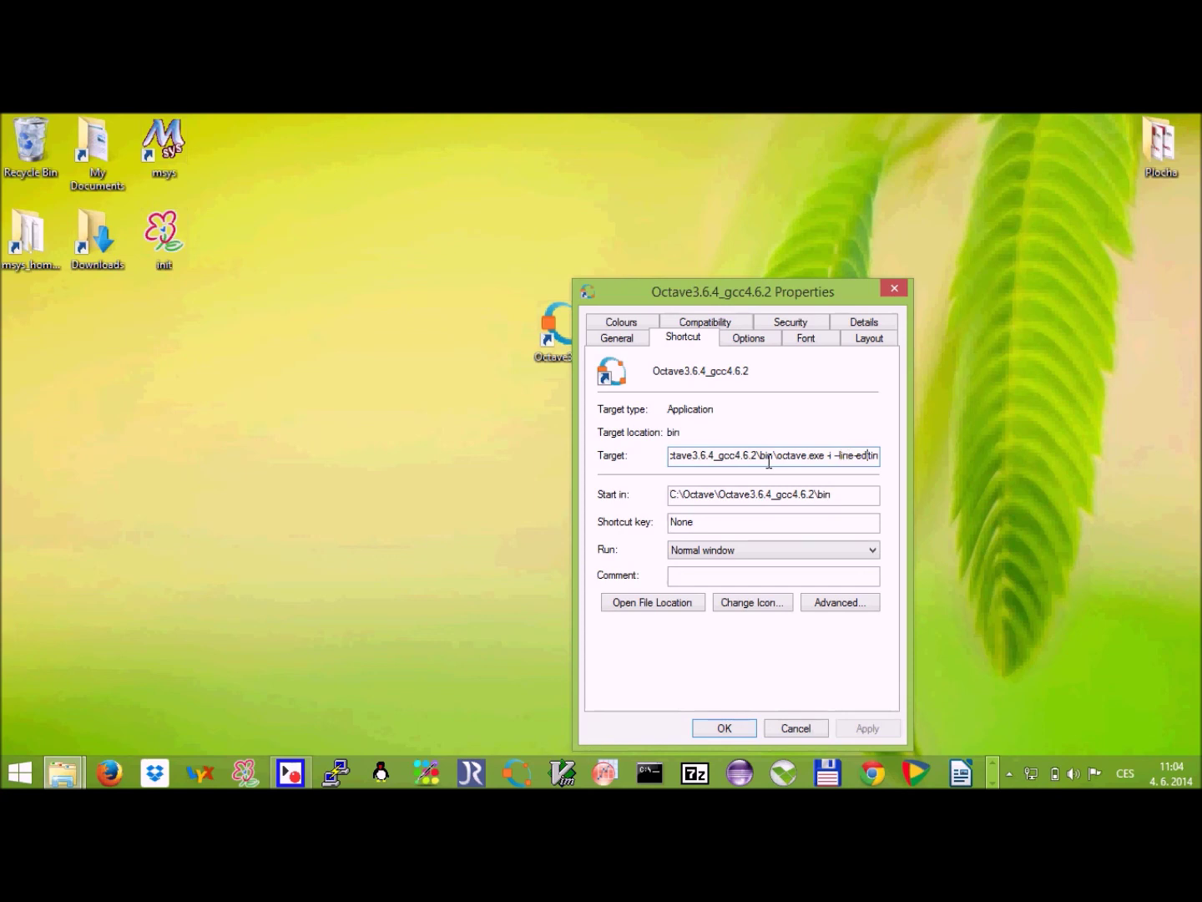
key(End)
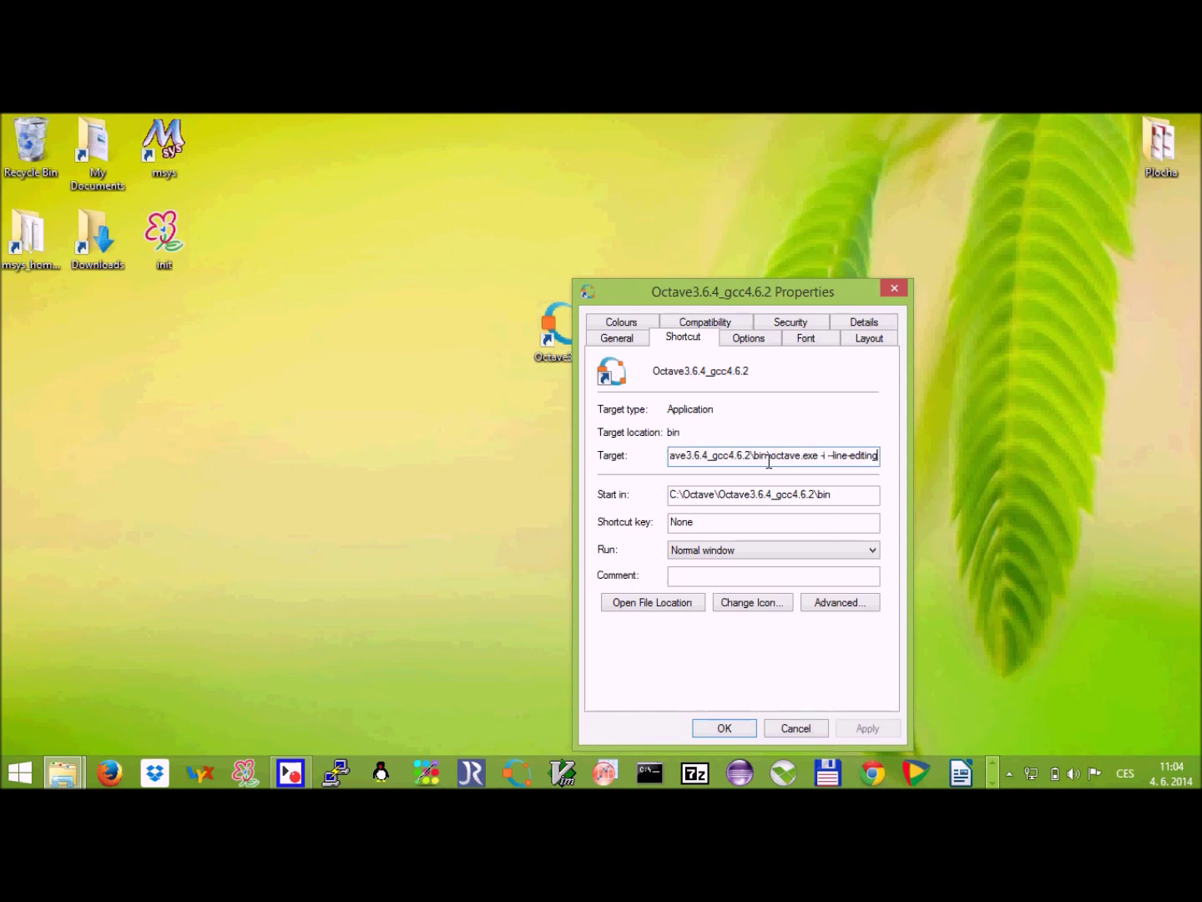
click(723, 727)
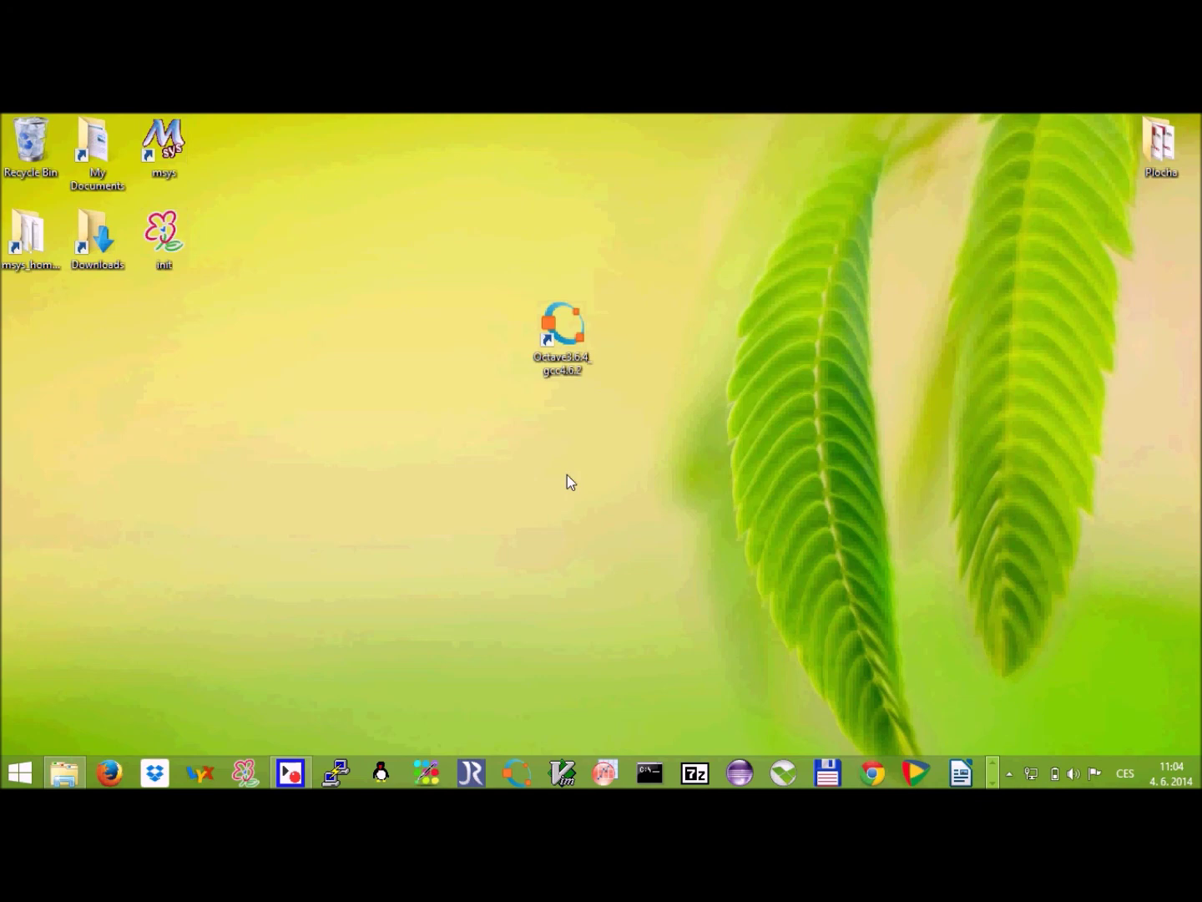
- Start Octave 3.6.4 from the Octave3.6.4_gcc4.6.2 desktop shortcut
double_click(570, 342)
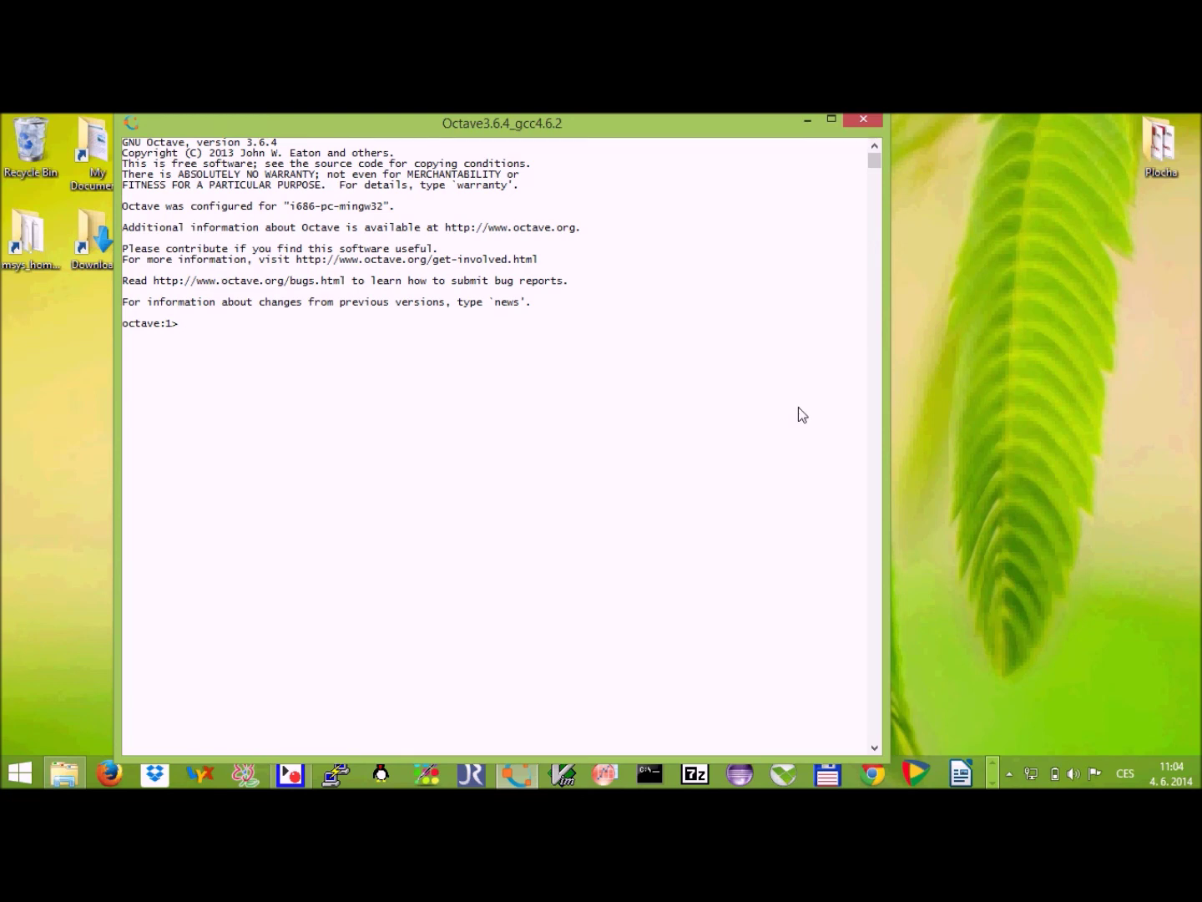
- Run pwd at the octave:1> prompt to show the home folder under C:\Users
text(pwd)
key(Return)
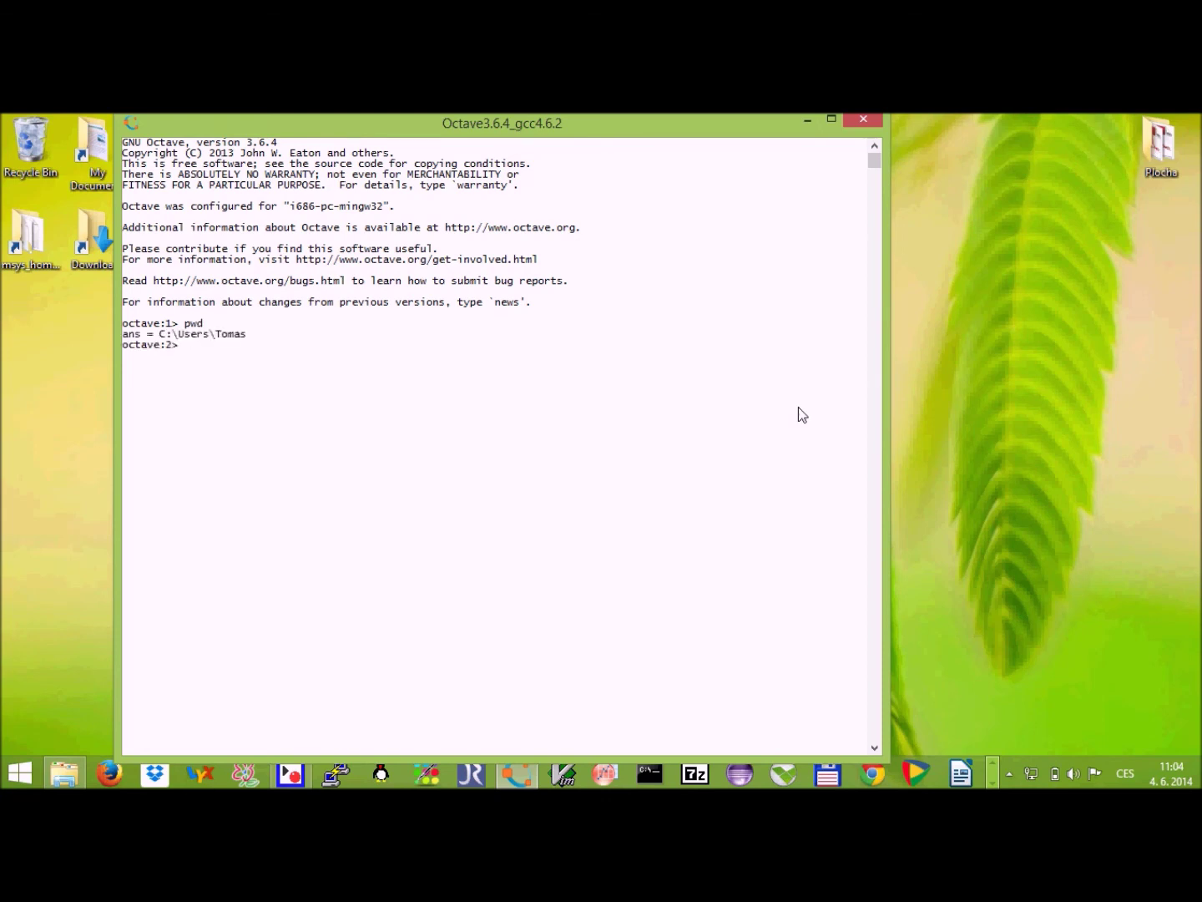